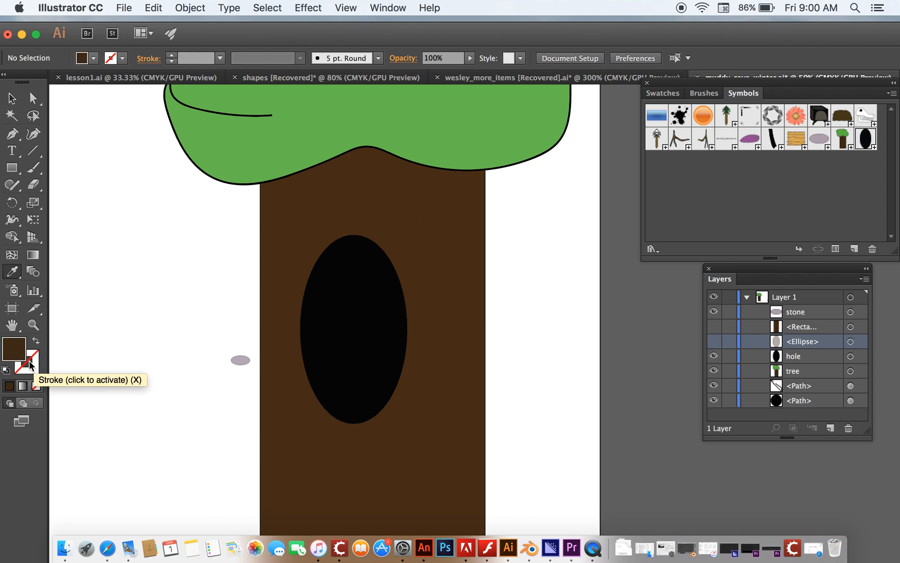
Step: Paint a closed outline with the Paintbrush that follows the hole's right edge and extends across the right part of the trunk
click(34, 168)
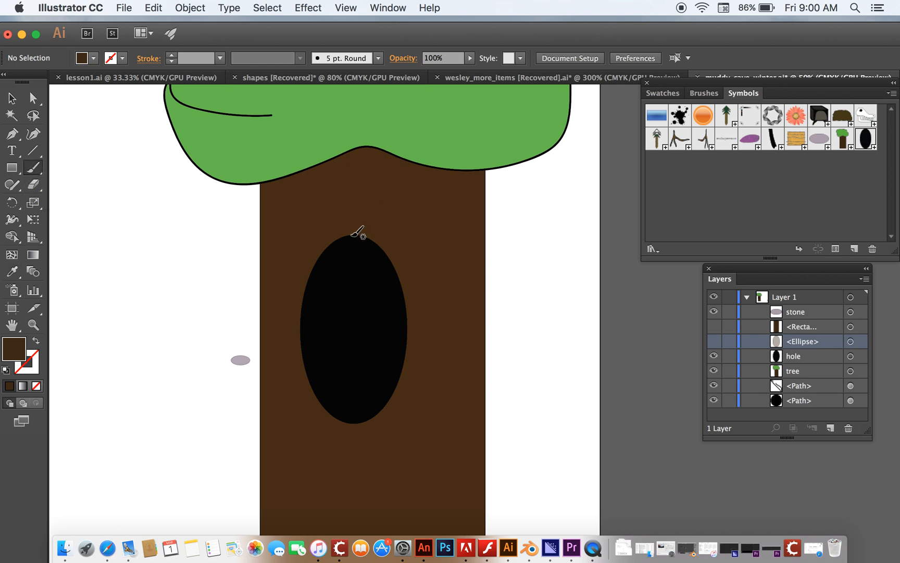
mouse_move(371, 240)
mouse_down()
mouse_move(399, 267)
mouse_move(406, 293)
mouse_move(401, 386)
mouse_up()
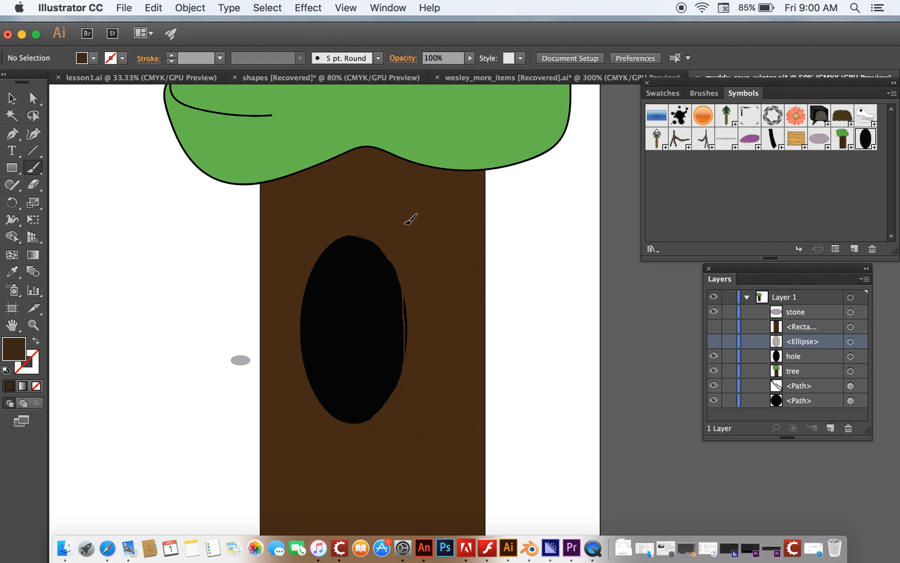
drag(352, 236, 352, 236)
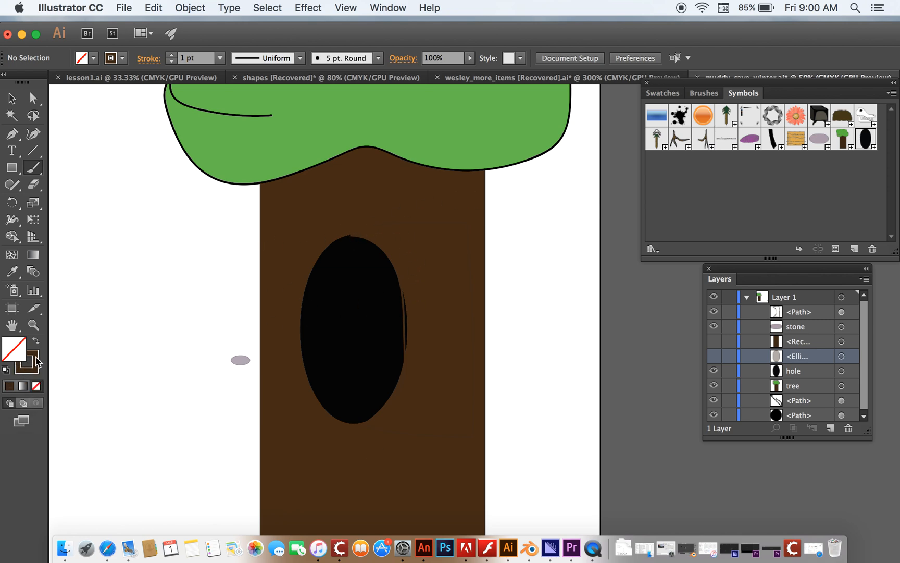
Step: Fill the newly painted path with the trunk's brown and no stroke by sampling the trunk with the Eyedropper
key(v)
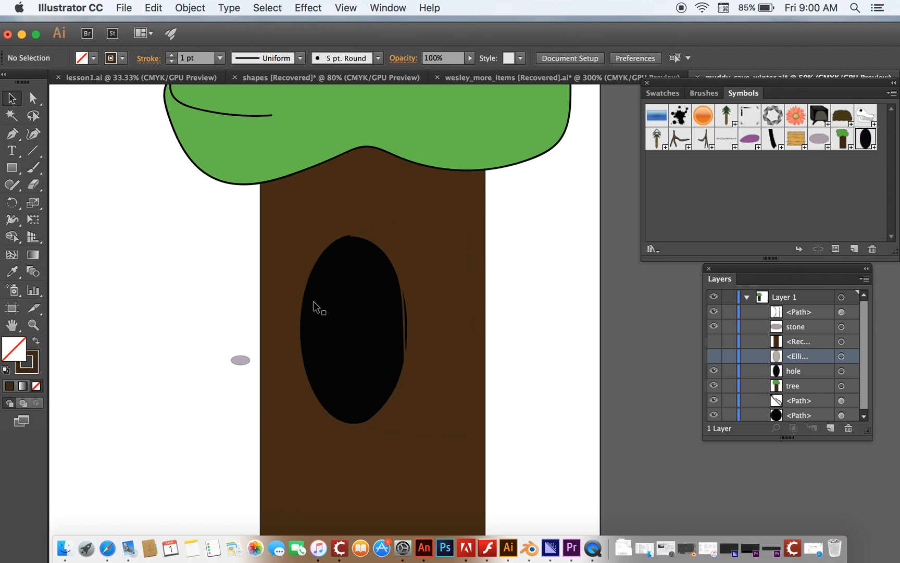
click(404, 323)
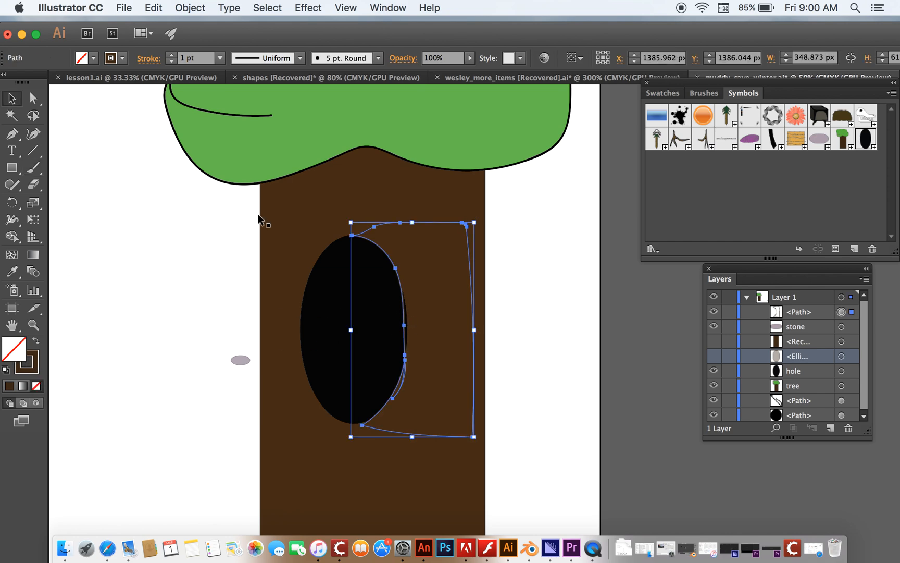
key(i)
click(285, 211)
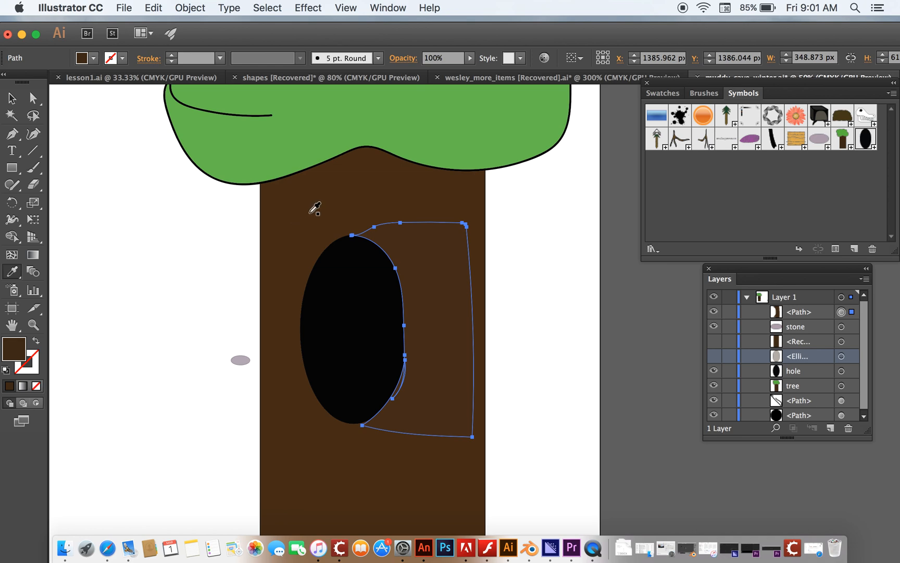
Step: Move and nudge the brown mask path until its inner curve lines up with the hole's right edge
key(v)
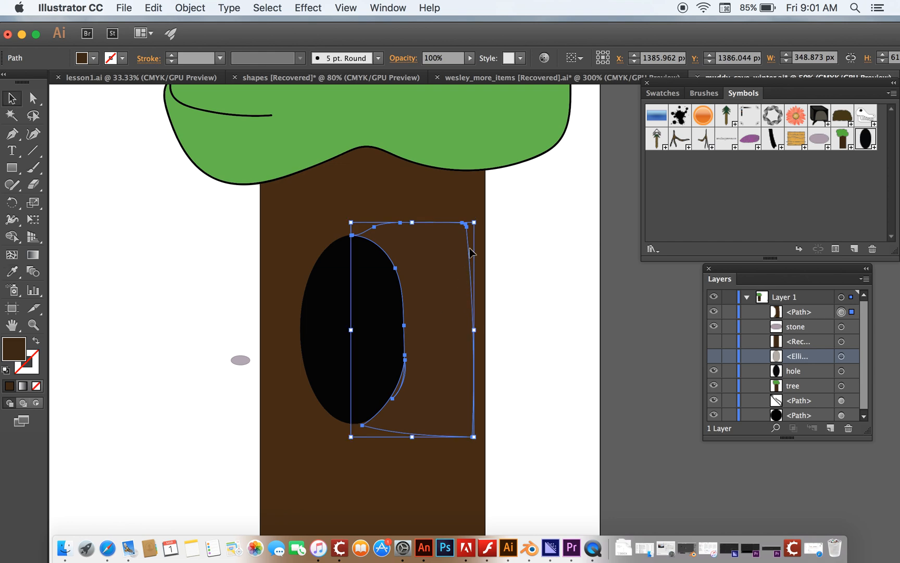
mouse_move(464, 239)
mouse_down()
mouse_move(582, 249)
mouse_move(465, 245)
mouse_move(471, 237)
mouse_up()
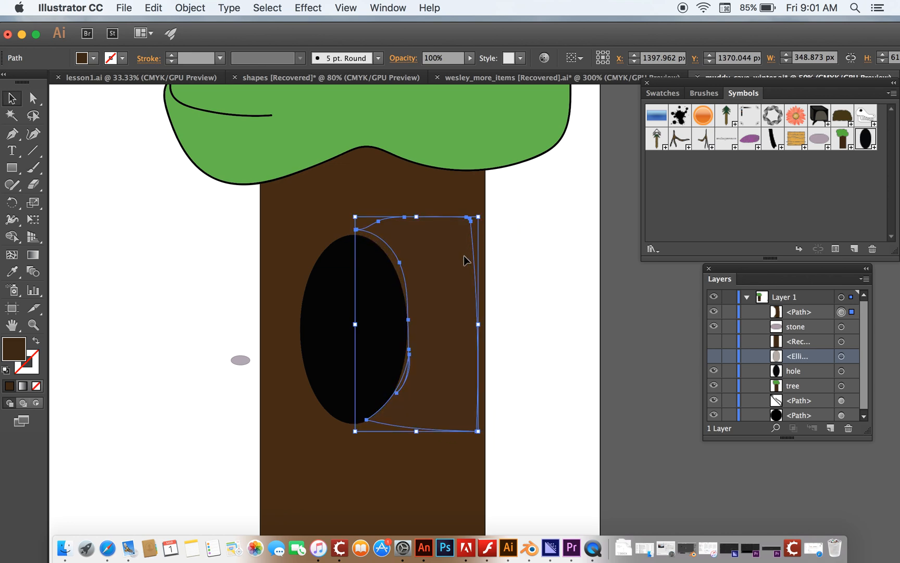
key(Left)
key(Left)
key(Left)
key(Left)
key(Left)
key(Left)
key(Left)
key(Left)
key(Left)
key(Down)
key(Down)
key(Down)
key(Down)
key(Down)
key(Down)
key(Down)
key(Down)
key(Down)
key(Down)
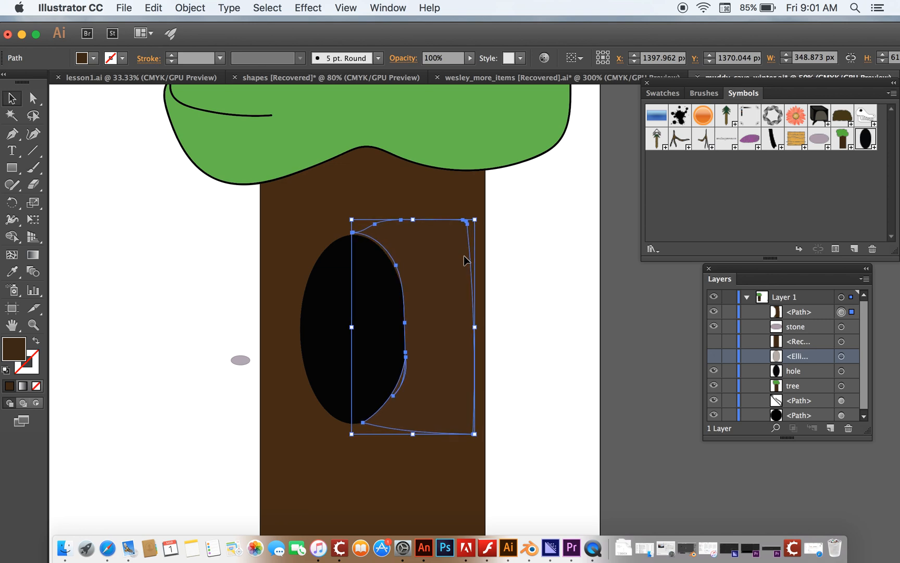
key(Left)
key(Left)
key(Left)
key(Left)
key(Left)
key(Left)
key(Left)
key(Left)
key(Left)
key(Left)
key(Left)
key(Left)
key(Left)
key(Left)
key(Left)
key(Left)
key(Left)
key(Down)
key(Down)
key(Down)
key(Down)
key(Down)
key(Down)
key(Down)
key(Down)
key(Down)
key(Down)
key(Down)
key(Down)
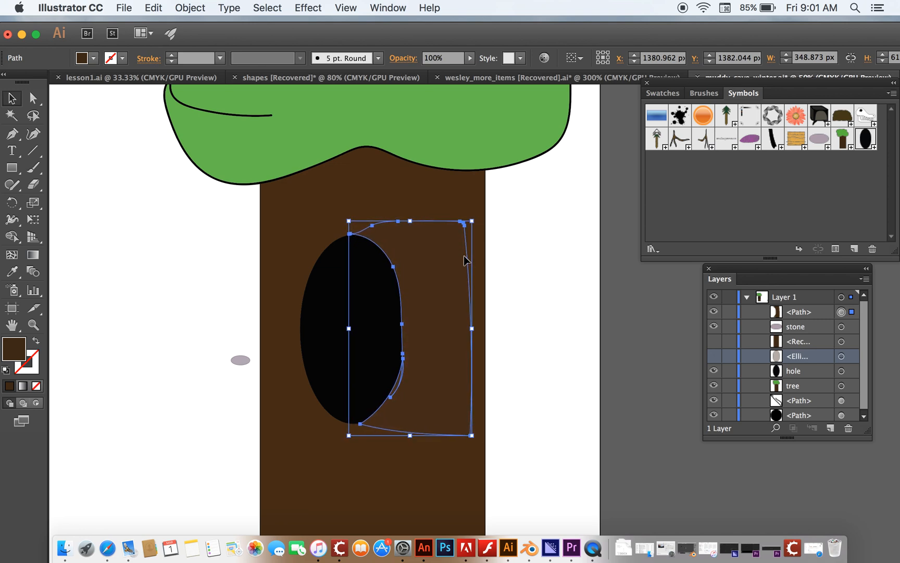
key(Left)
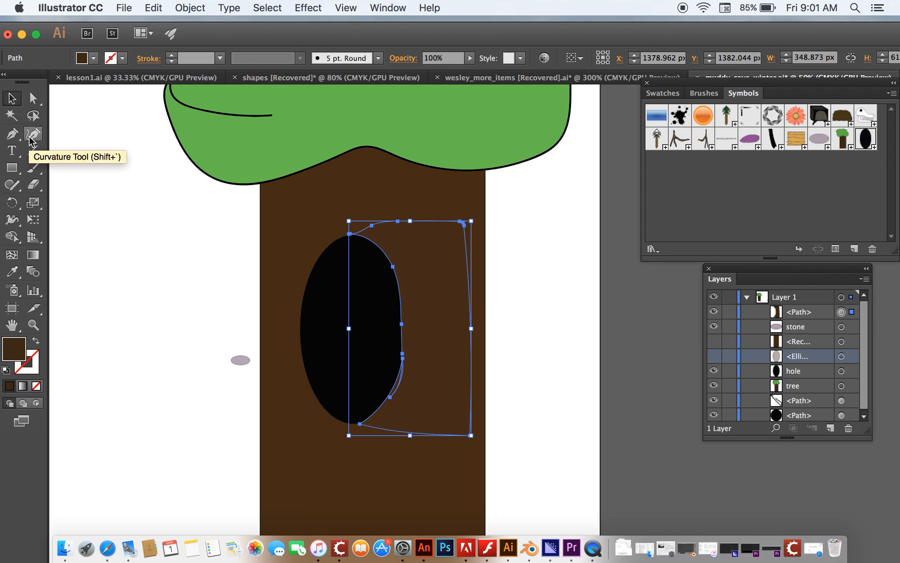
Step: Adjust the mask's two upper inner anchor points beside the hole with the Curvature tool
click(17, 139)
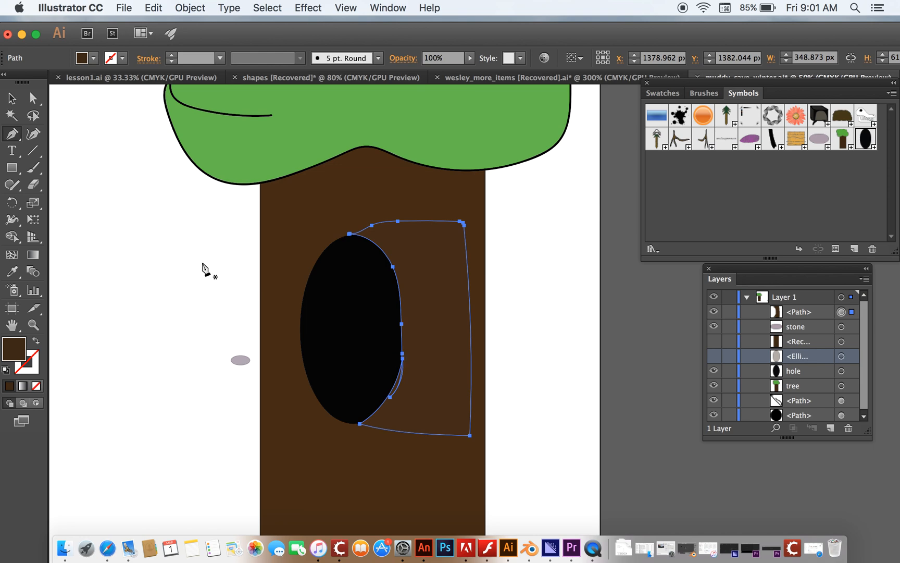
click(33, 134)
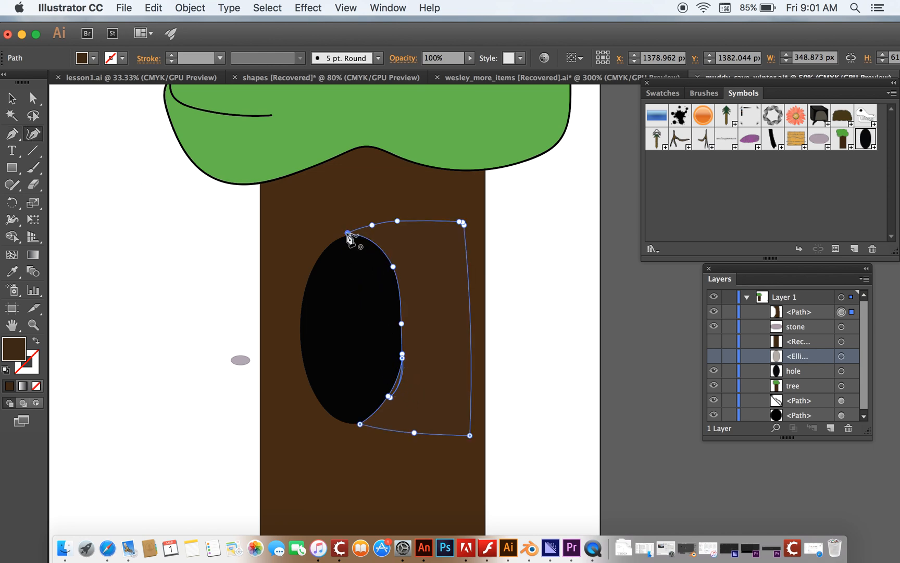
click(349, 234)
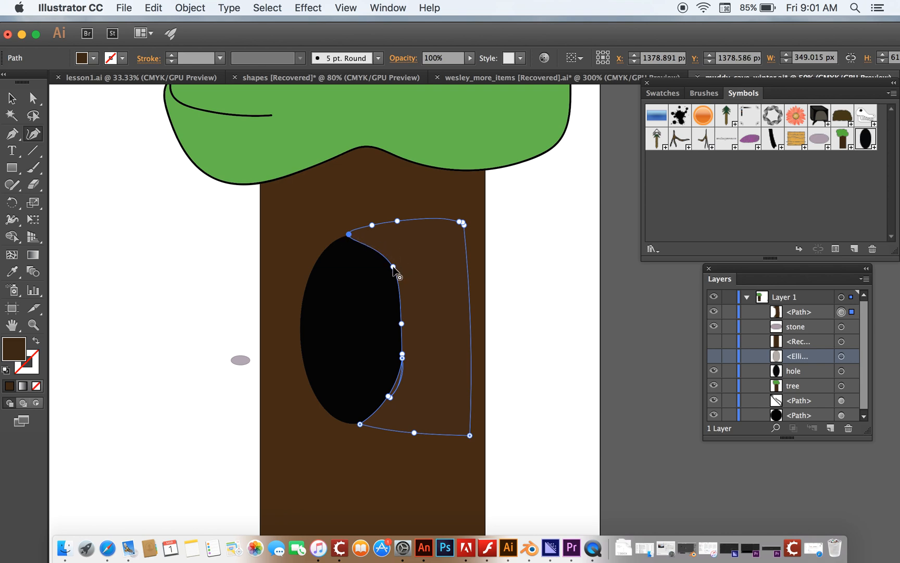
drag(393, 268, 396, 267)
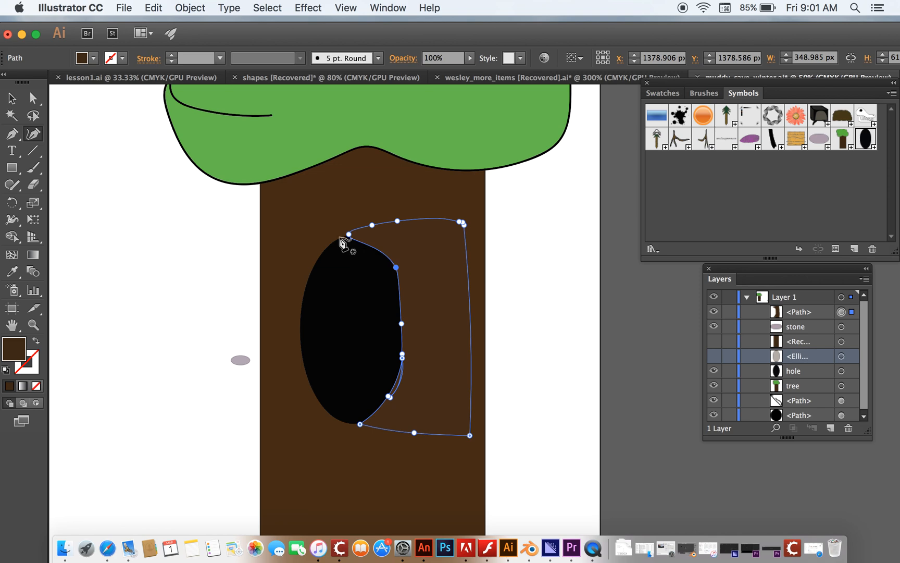
Step: Add an anchor point on the mask's upper inner curve and reshape that curve to follow the hole's rounded edge
click(12, 134)
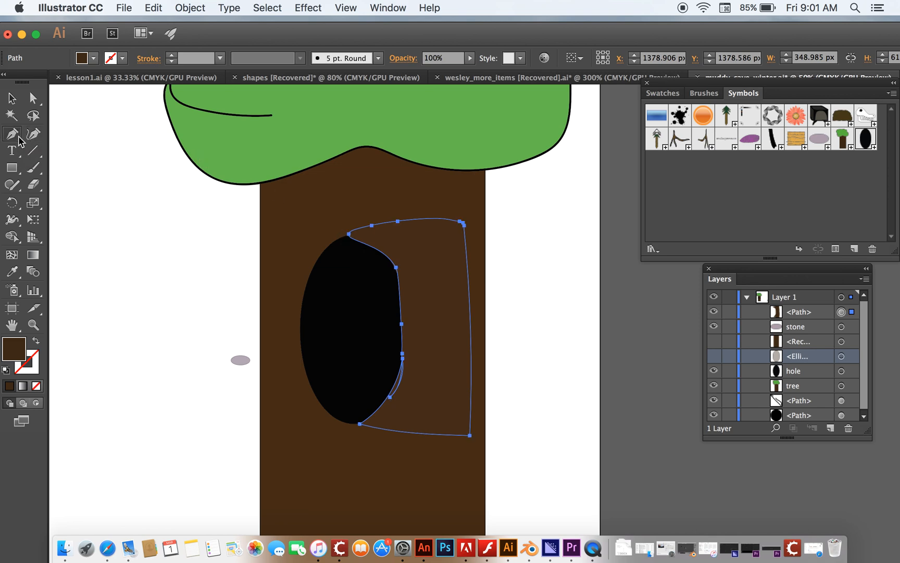
drag(19, 137, 54, 147)
click(370, 247)
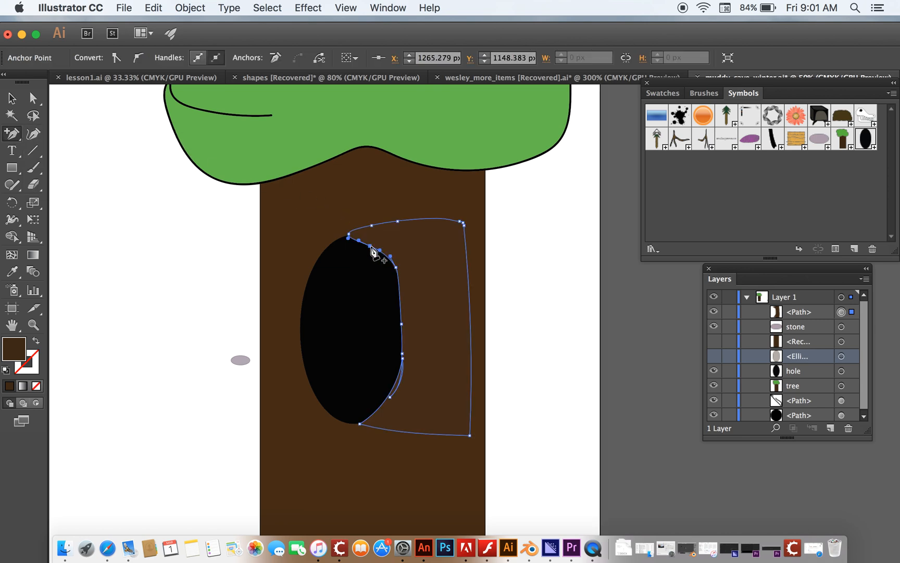
click(33, 133)
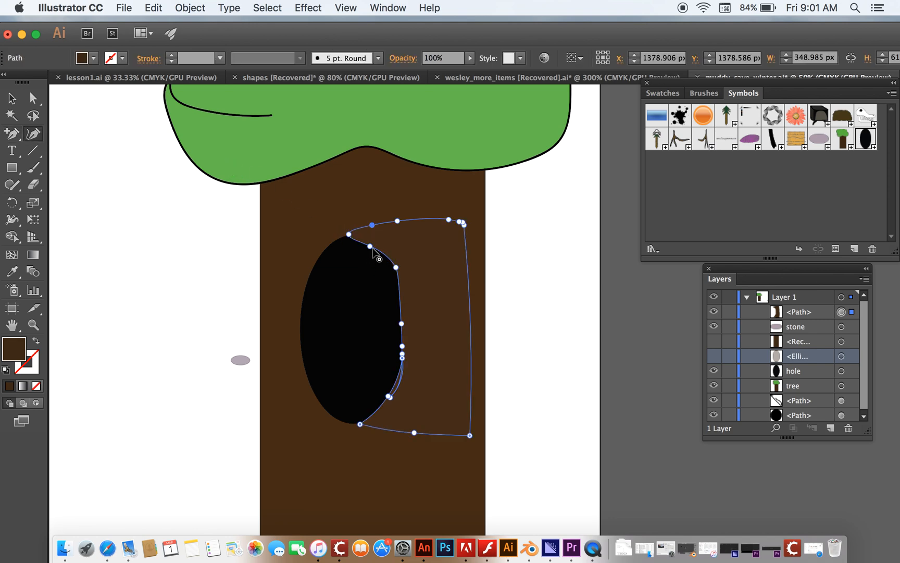
drag(370, 247, 379, 243)
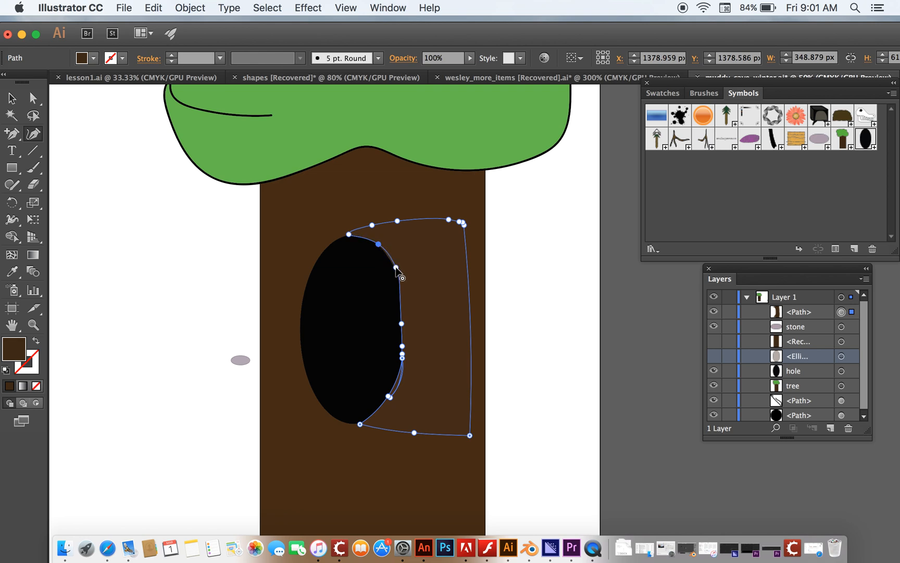
drag(396, 267, 394, 270)
click(394, 269)
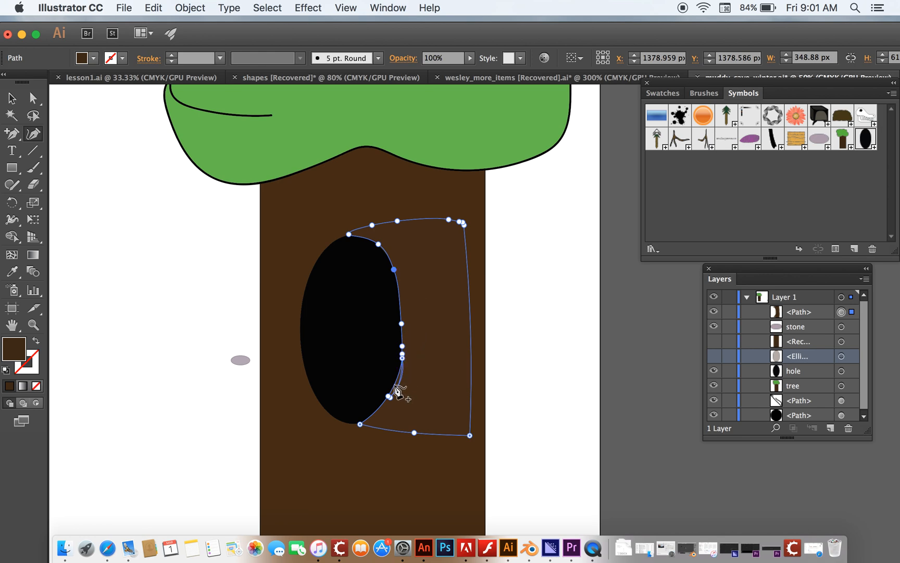
Step: Turn the brown mask shape into a symbol named tree_mask with export type Graphic and save the document
click(11, 99)
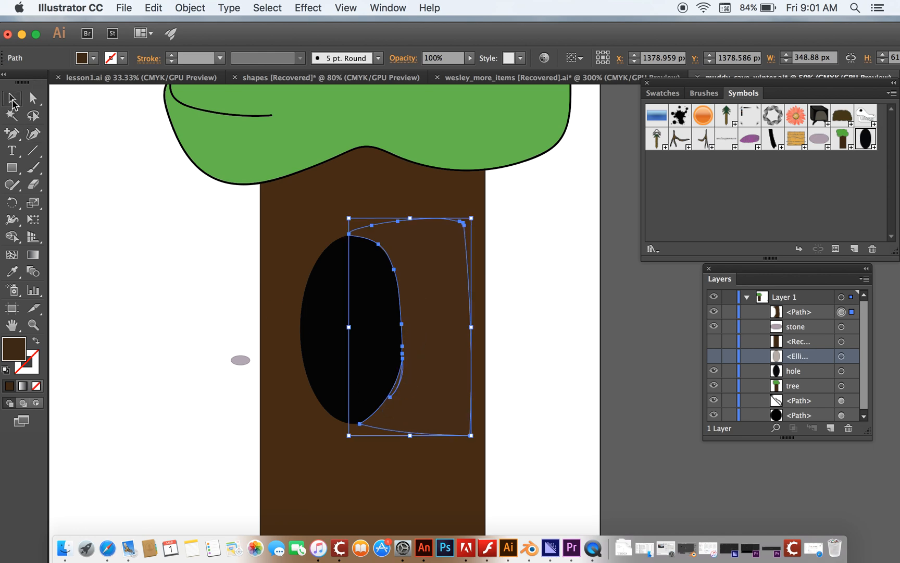
drag(453, 244, 718, 195)
drag(639, 282, 578, 281)
text(tree_mask)
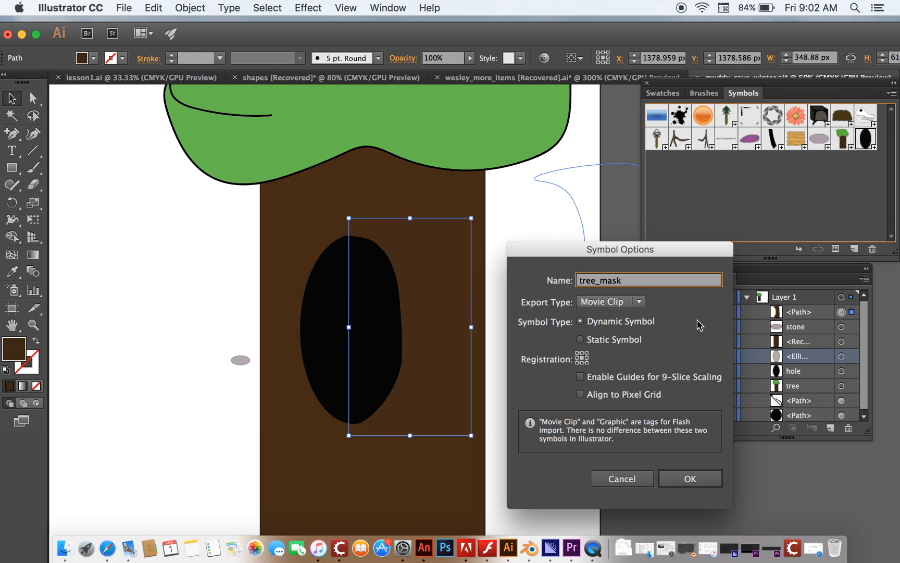
click(638, 302)
click(620, 335)
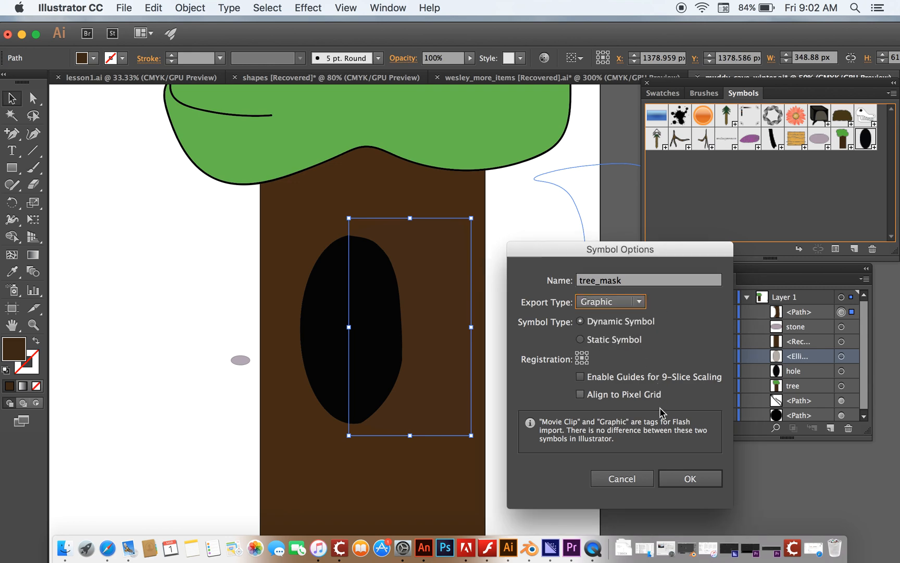
click(688, 478)
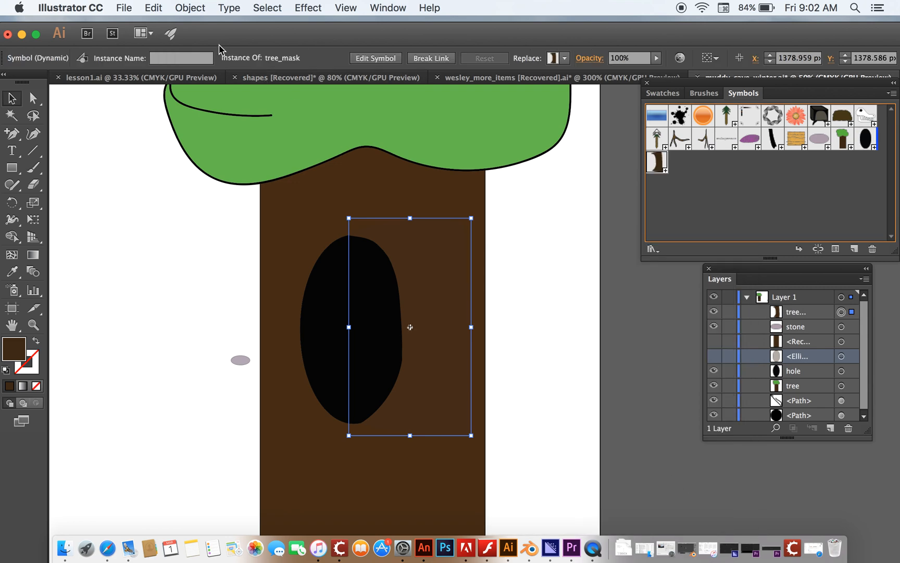
click(123, 8)
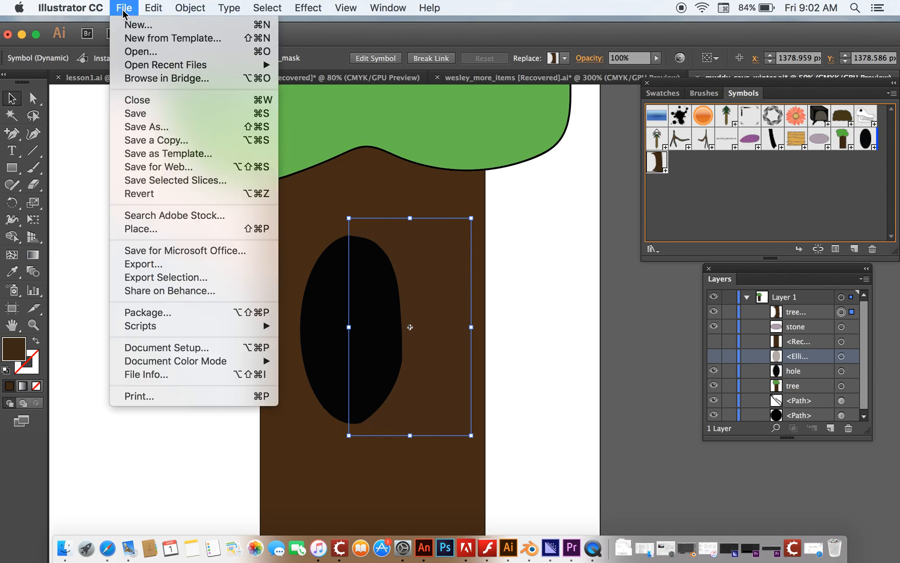
click(168, 112)
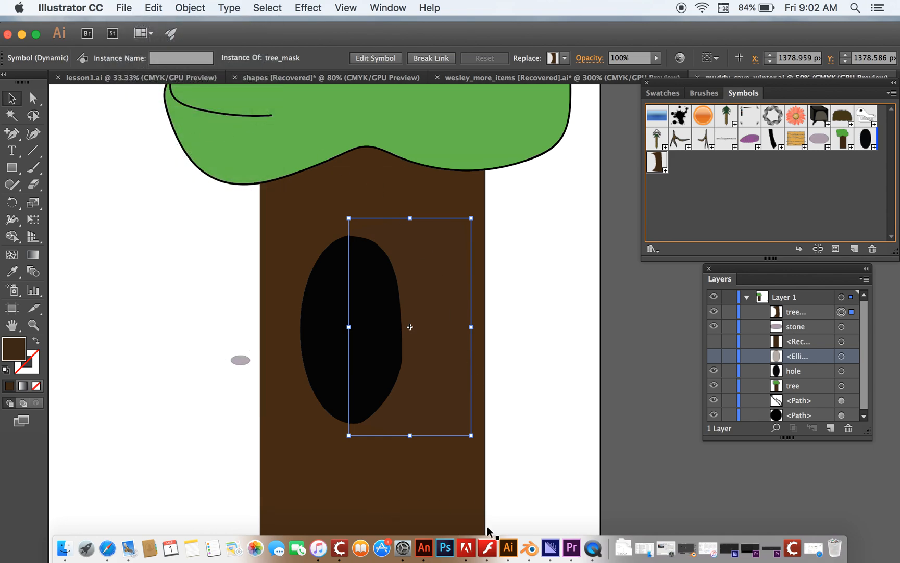
Step: Switch to Adobe Animate and open the file chooser for importing a file to the library
click(422, 550)
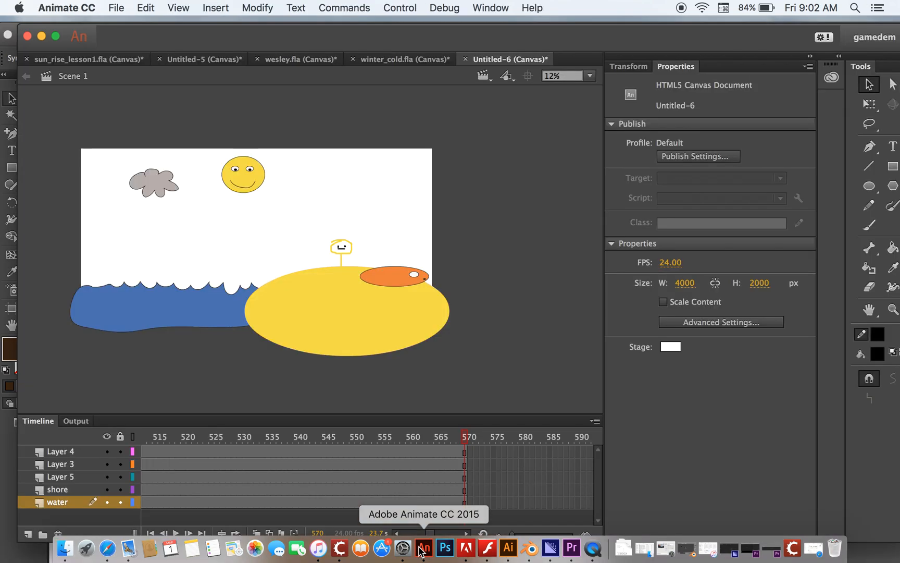
click(117, 8)
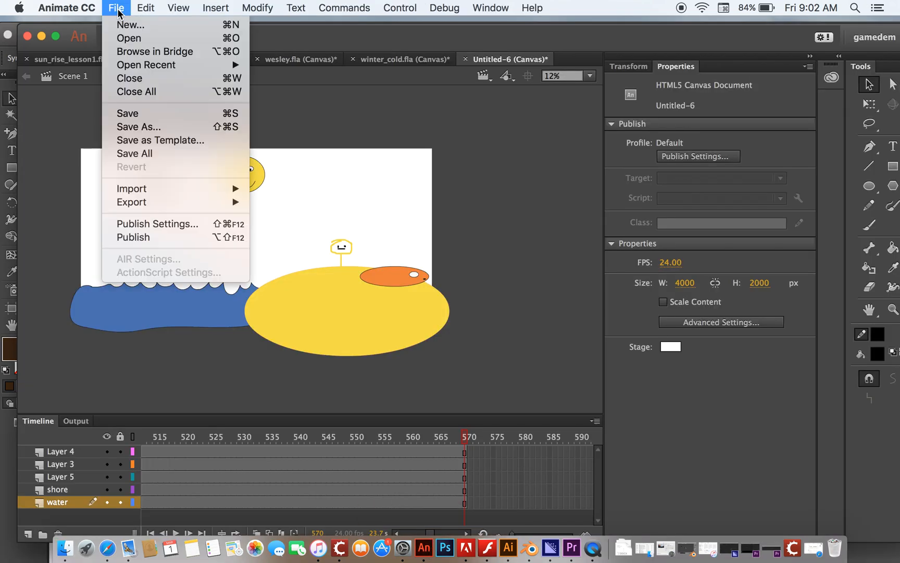
mouse_move(165, 192)
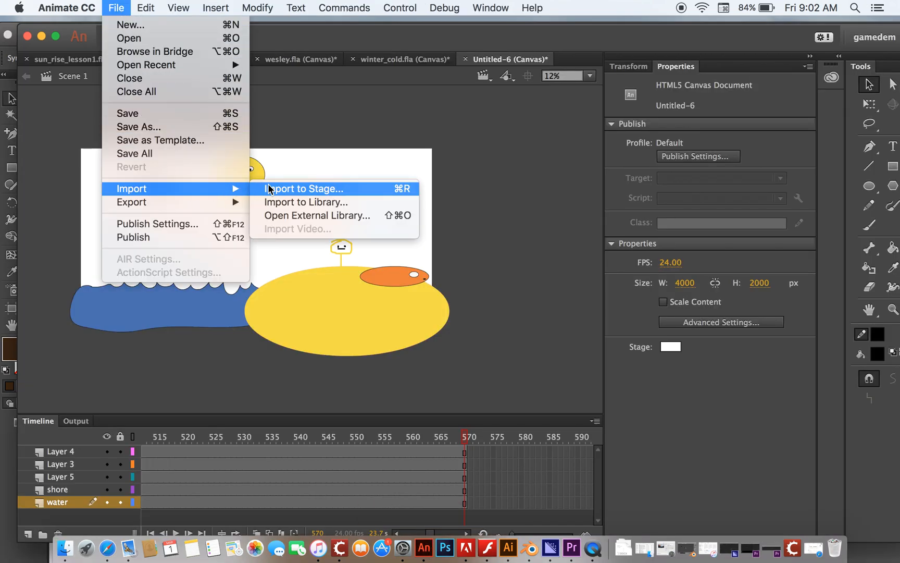
click(304, 202)
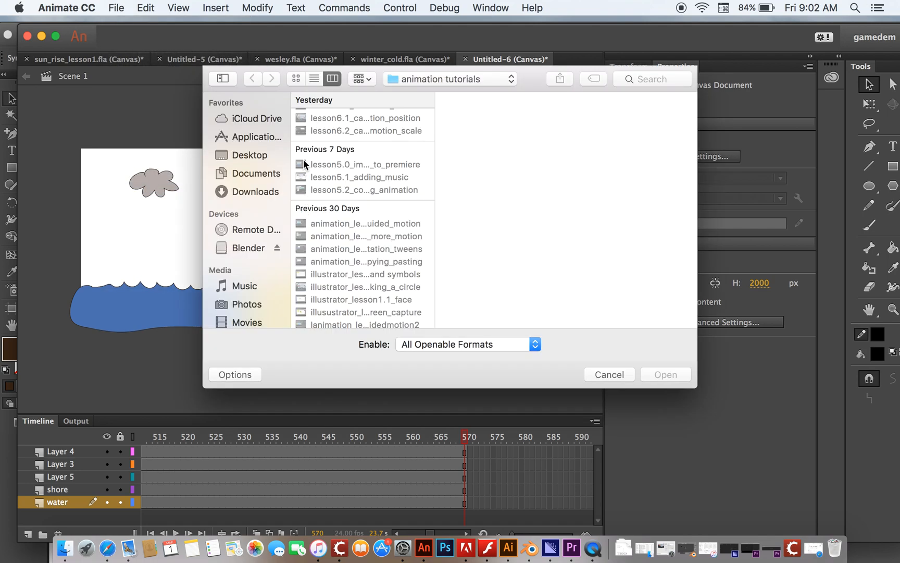
scroll(304, 164, up, 2)
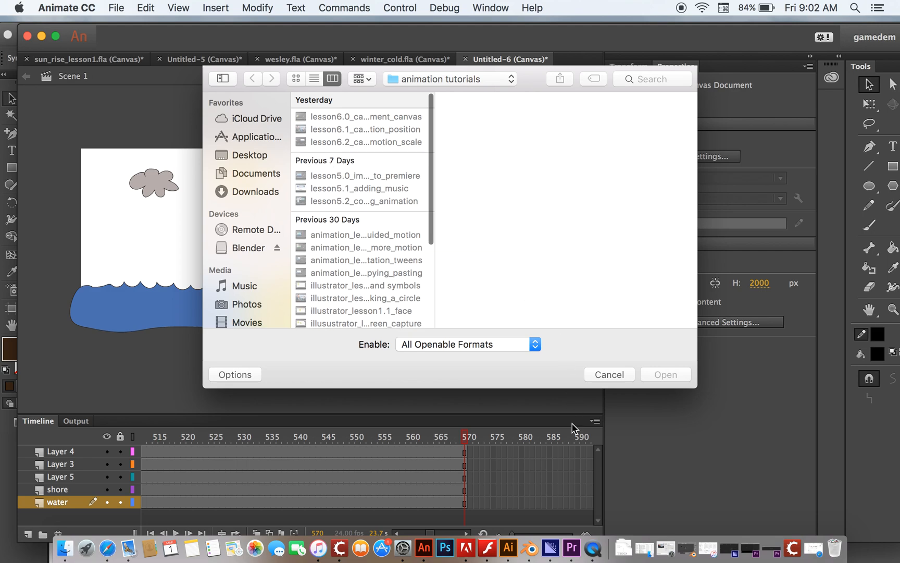
Step: Switch back to Illustrator and check which folder muddy_cave_winter.ai is stored in, without saving a new copy
click(508, 550)
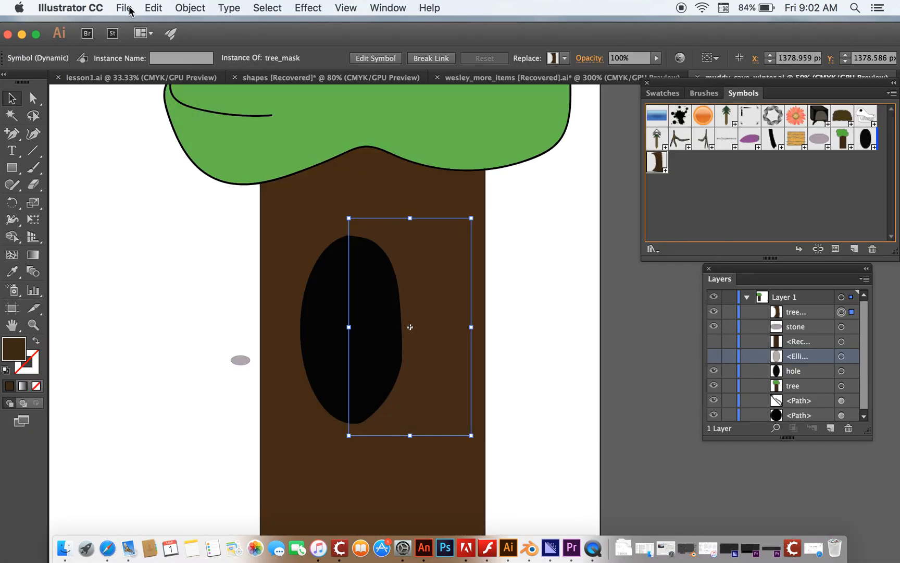
click(124, 7)
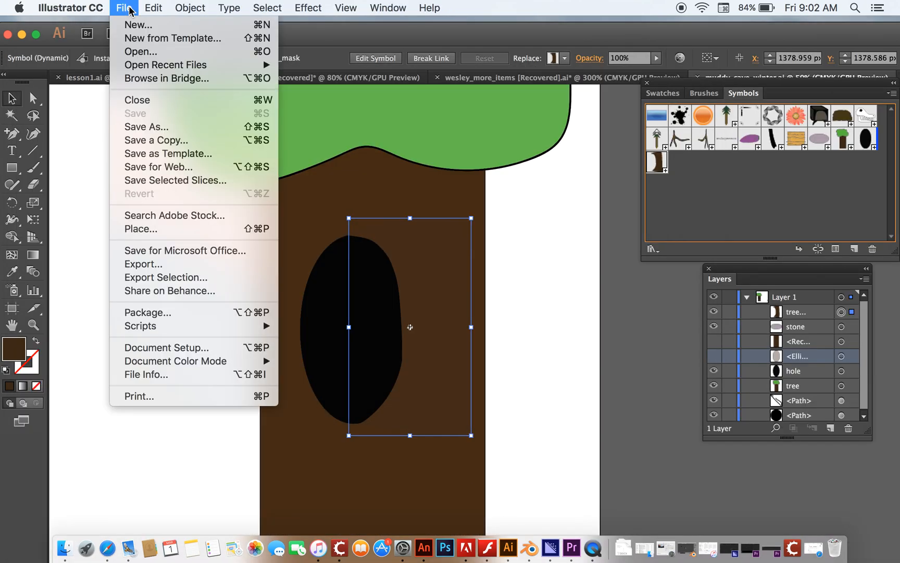
click(158, 130)
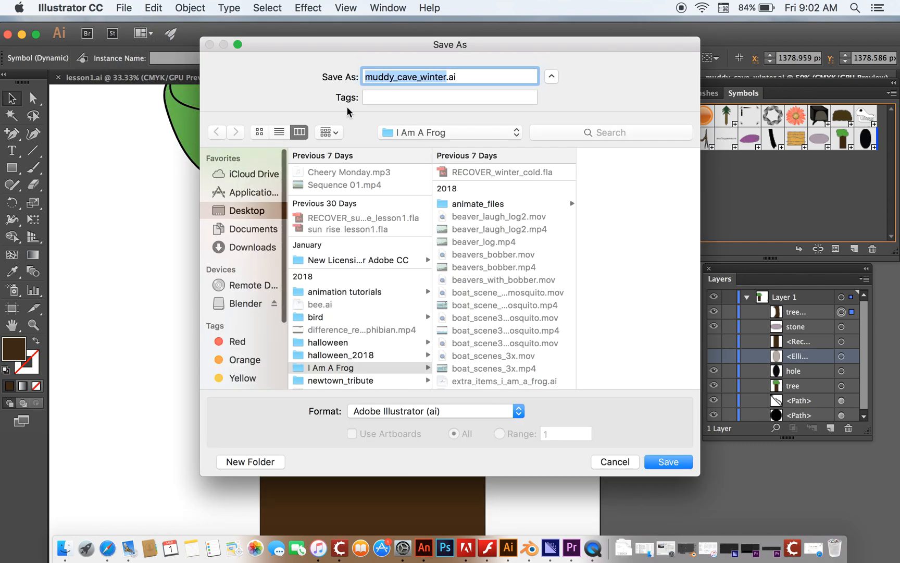
click(626, 459)
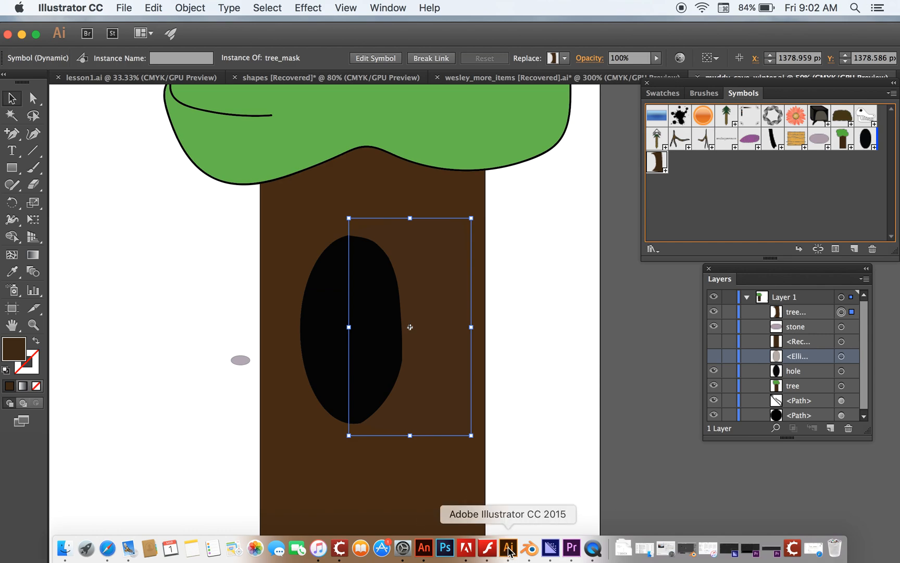
Step: Switch to Adobe Animate and import muddy_cave_winter.ai from the Desktop folder I Am A Frog to the library, including unused symbols
click(424, 548)
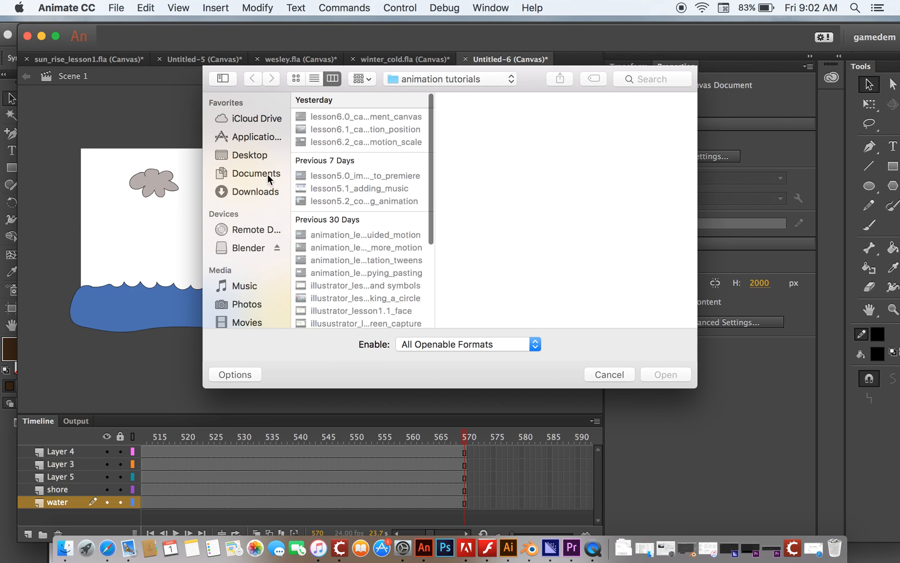
click(256, 147)
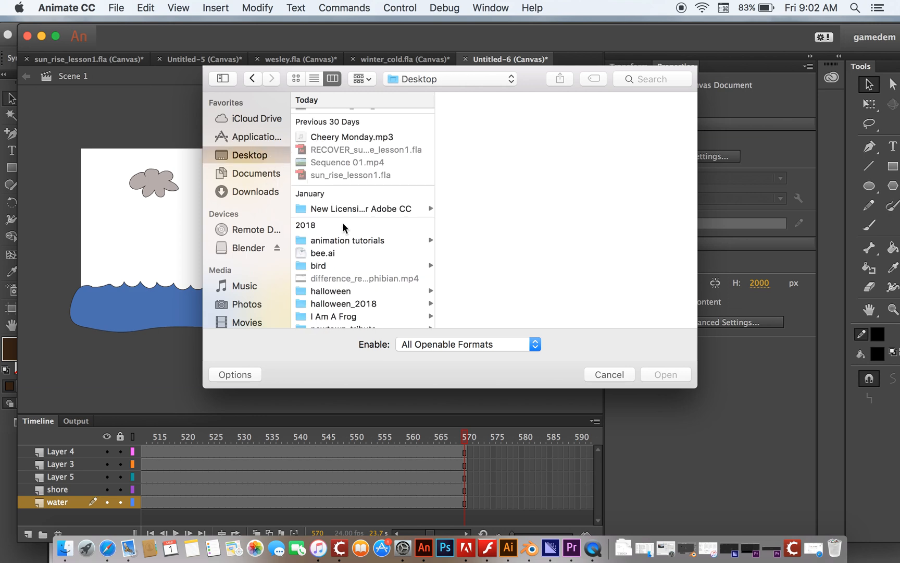
scroll(349, 266, down, 2)
click(347, 285)
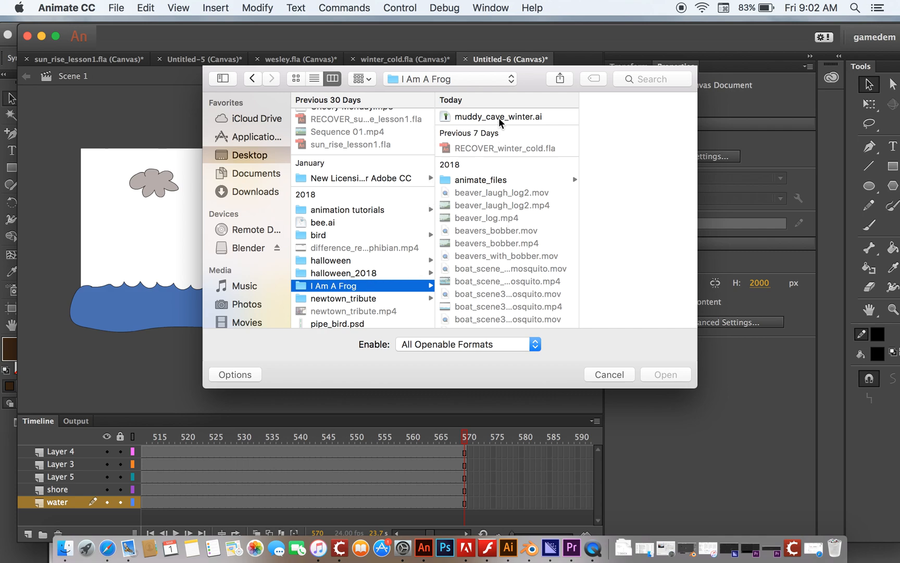
click(499, 117)
click(665, 374)
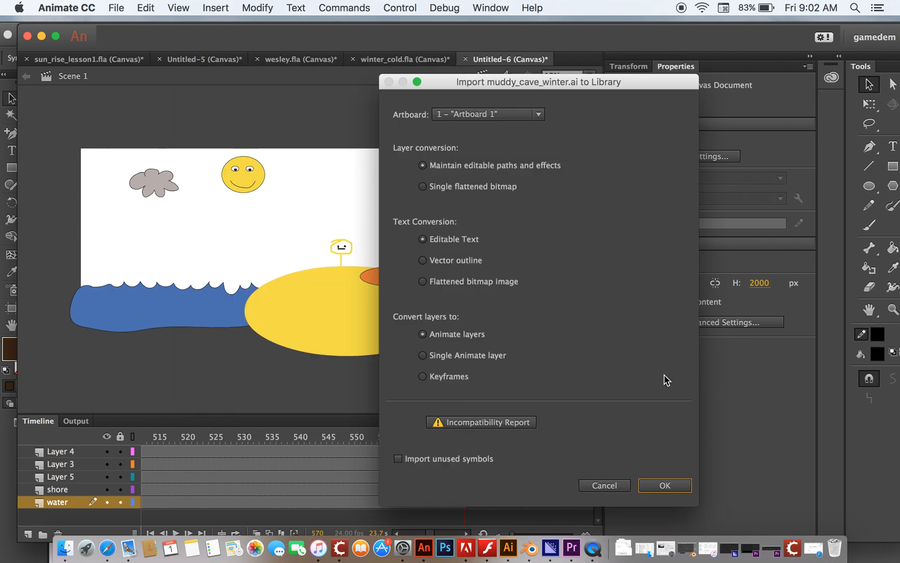
click(456, 461)
click(653, 485)
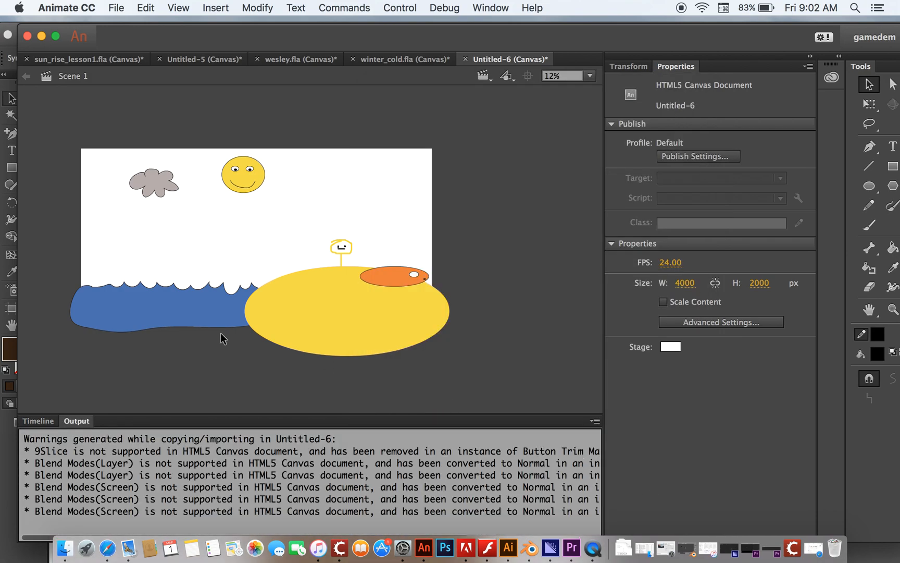
Step: Add a new layer directly above the water layer in the timeline and name it tree
click(31, 420)
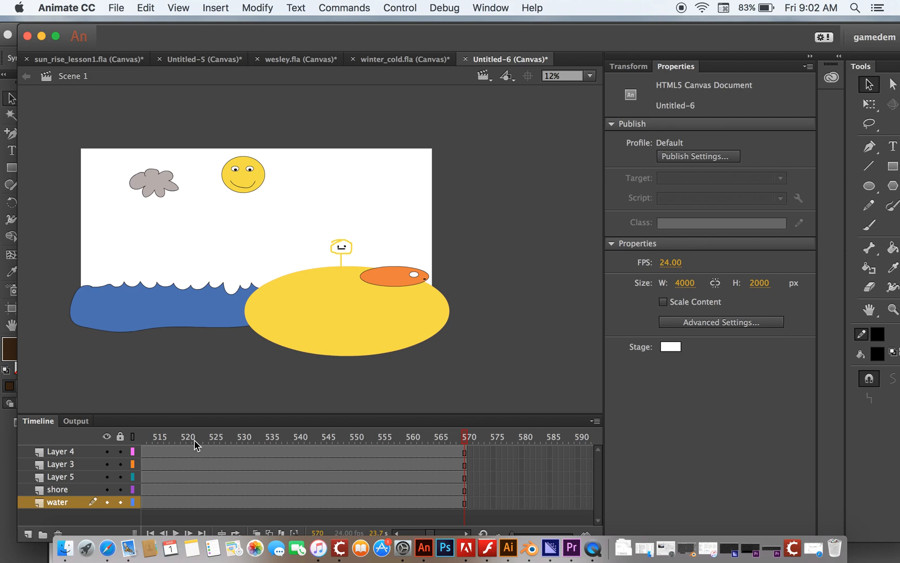
click(27, 533)
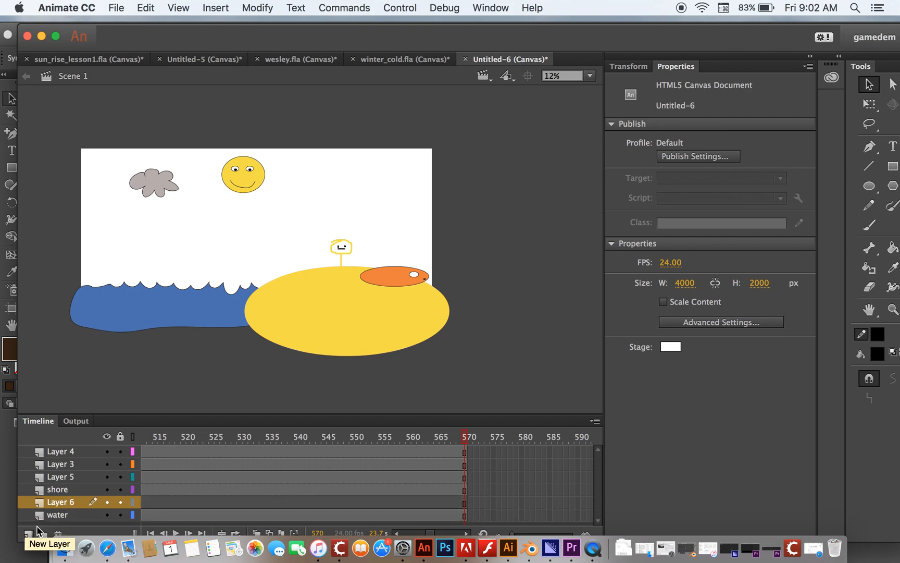
double_click(73, 502)
text(tree)
key(Return)
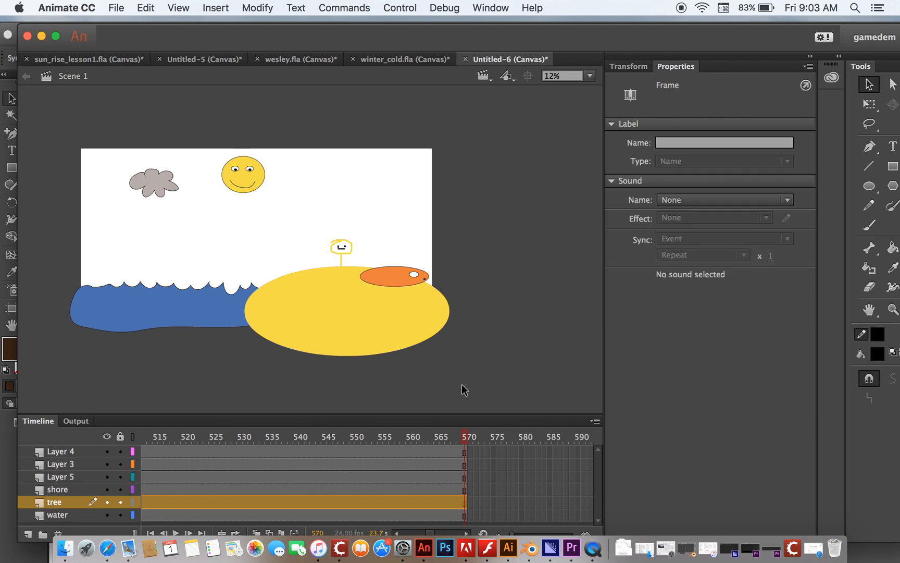
Step: Place the tree symbol from the Illustrator Symbols of muddy_cave_winter.ai Assets near the stage's right edge, behind the shore
drag(777, 44, 745, 43)
key(super+l)
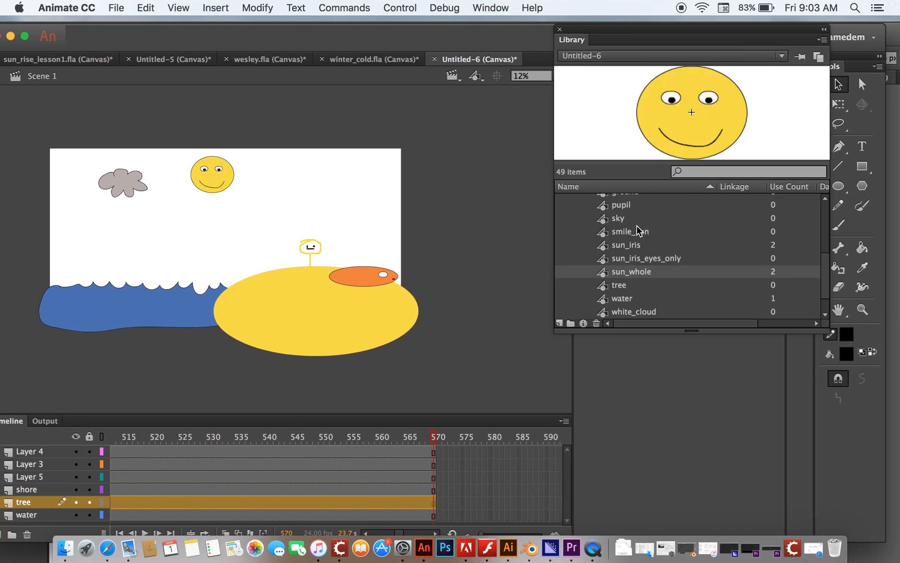
scroll(672, 235, up, 5)
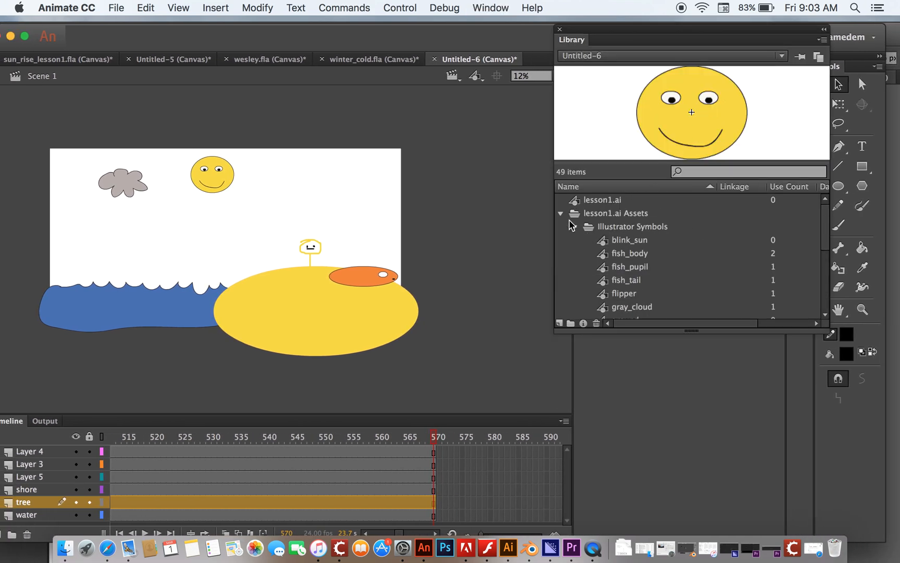
click(562, 215)
click(561, 241)
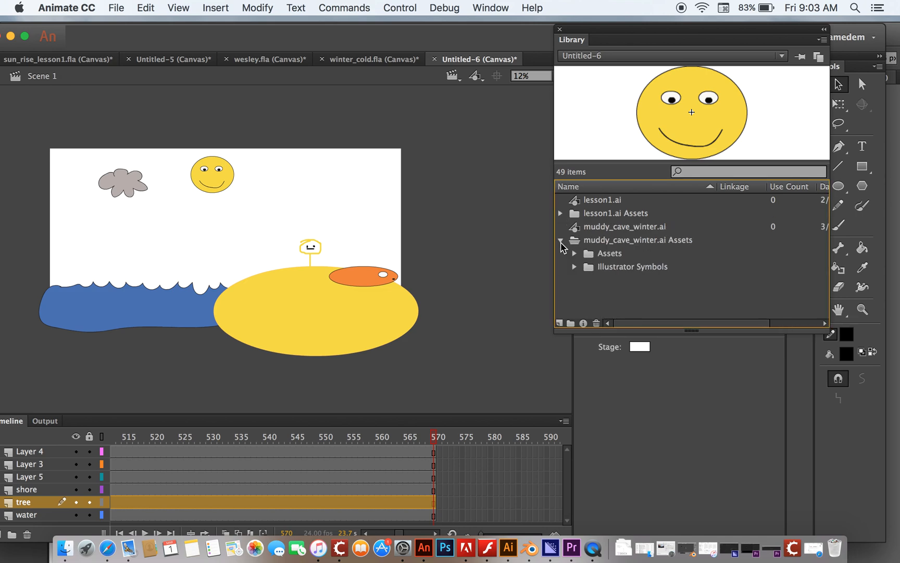
click(575, 267)
scroll(599, 287, down, 6)
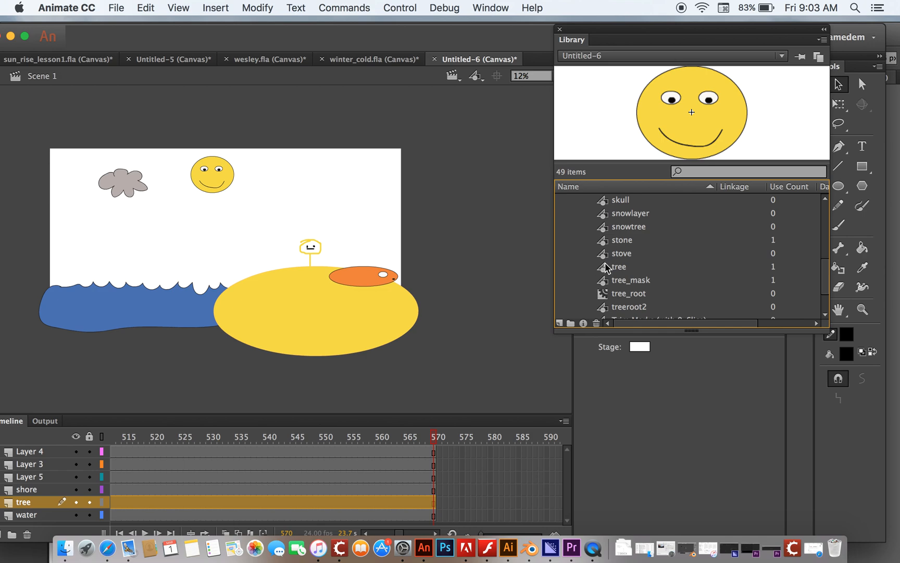
click(606, 268)
drag(606, 271, 379, 204)
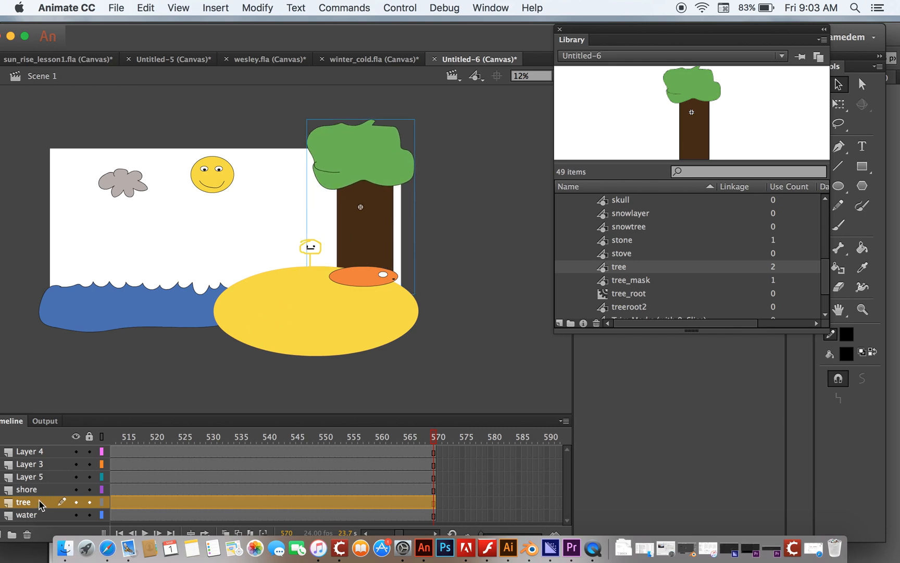
drag(380, 50, 416, 42)
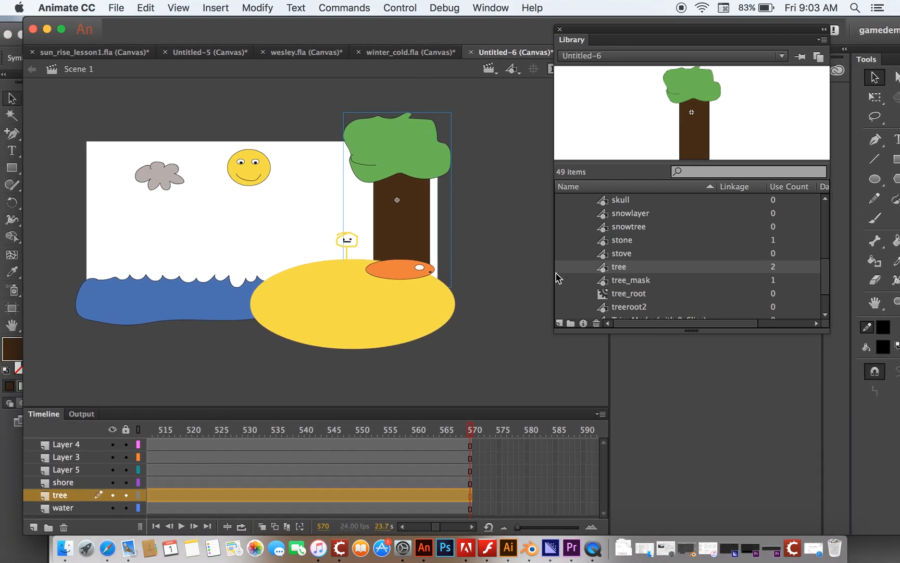
Step: Find the hole symbol among the imported Illustrator symbols and place it on the tree's trunk
key(Down)
key(Down)
key(Down)
key(Down)
key(Down)
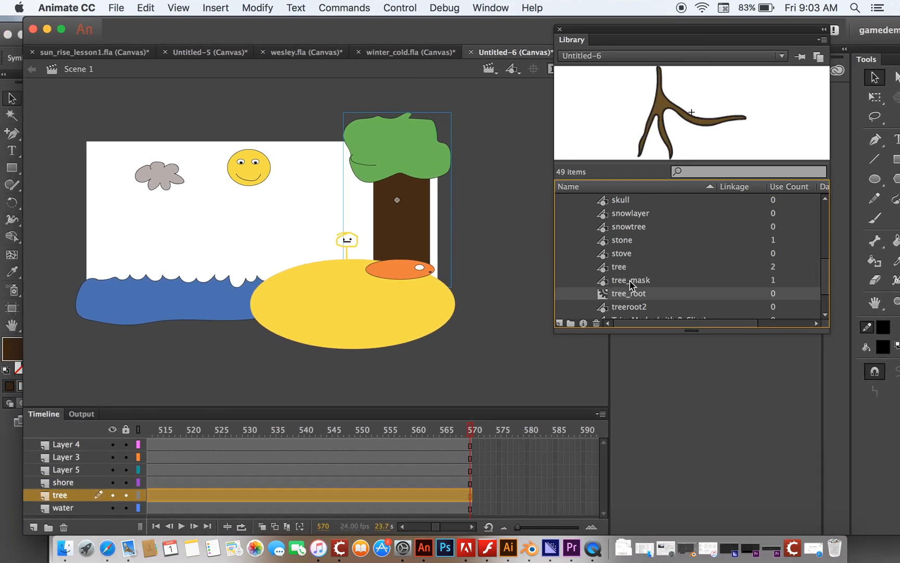
key(Down)
key(Down)
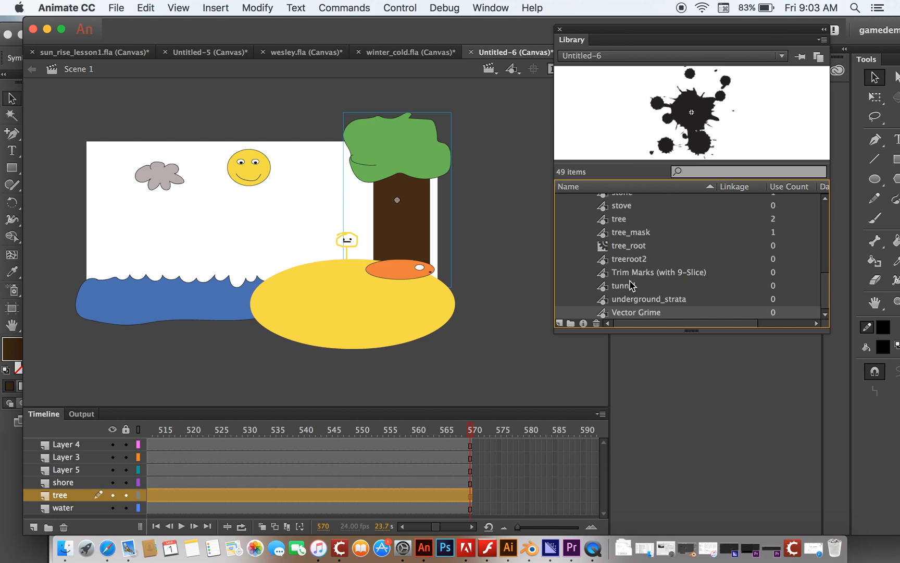
key(Up)
key(Up)
key(Up)
key(Up)
key(Up)
key(Up)
key(Up)
key(Up)
key(Up)
key(Up)
key(Up)
key(Up)
key(Up)
key(Up)
key(Up)
key(Up)
key(Up)
key(Up)
key(Up)
key(Up)
key(Up)
key(Up)
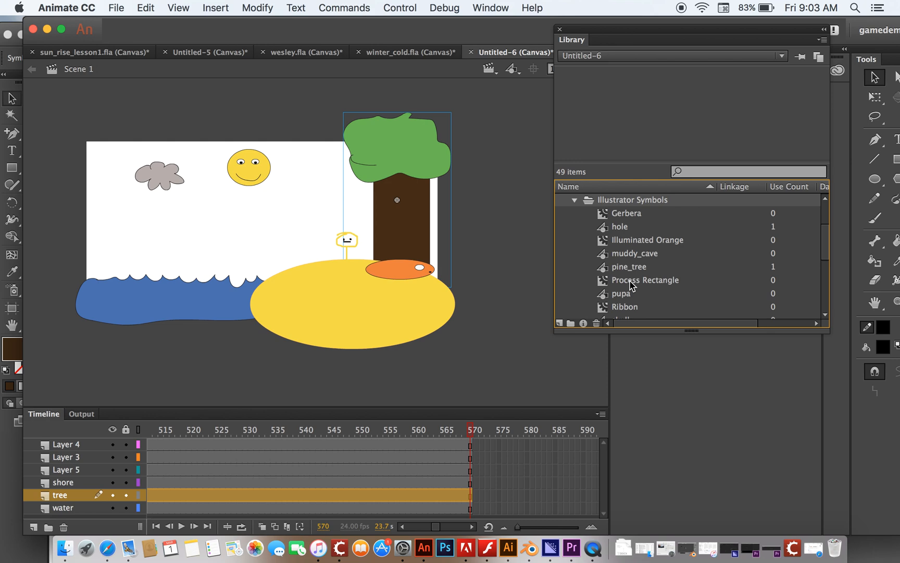
key(Down)
key(Down)
drag(692, 122, 394, 224)
drag(394, 214, 399, 213)
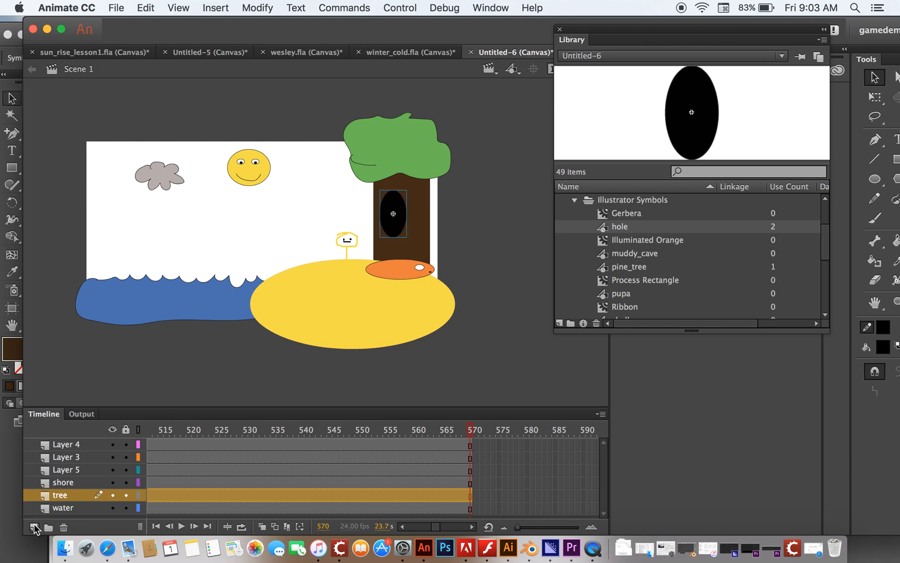
Step: Add a new layer directly above the tree layer and name it mask
click(34, 527)
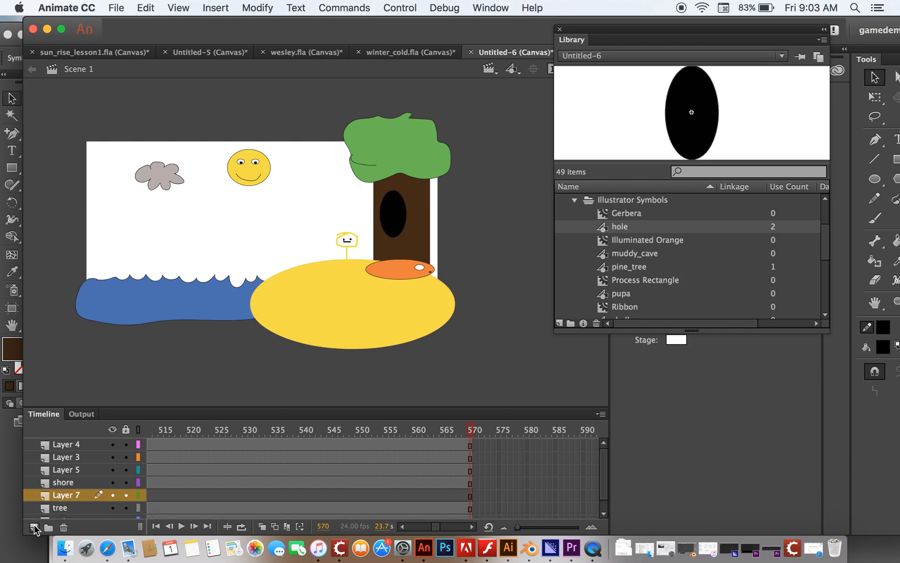
double_click(69, 497)
text(ma)
key(Return)
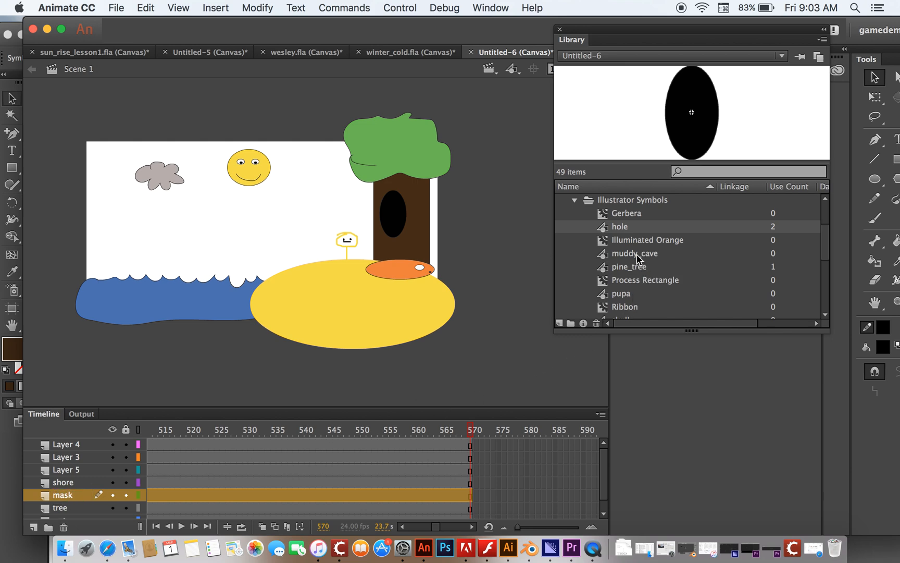
Step: Place the tree_mask symbol on the mask layer and align its curved inner edge with the right side of the hole
scroll(633, 256, up, 5)
scroll(633, 257, down, 5)
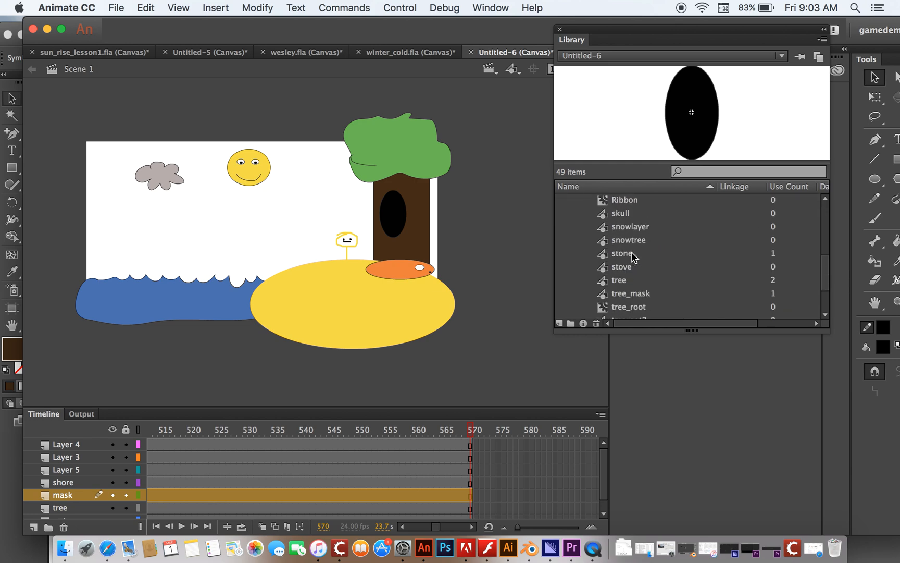
click(618, 295)
drag(617, 295, 405, 209)
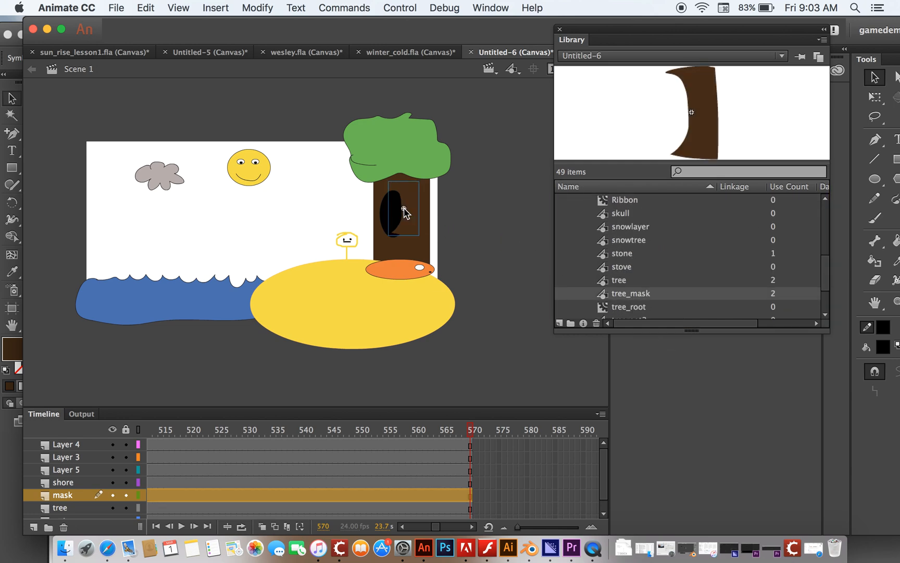
scroll(422, 223, up, 5)
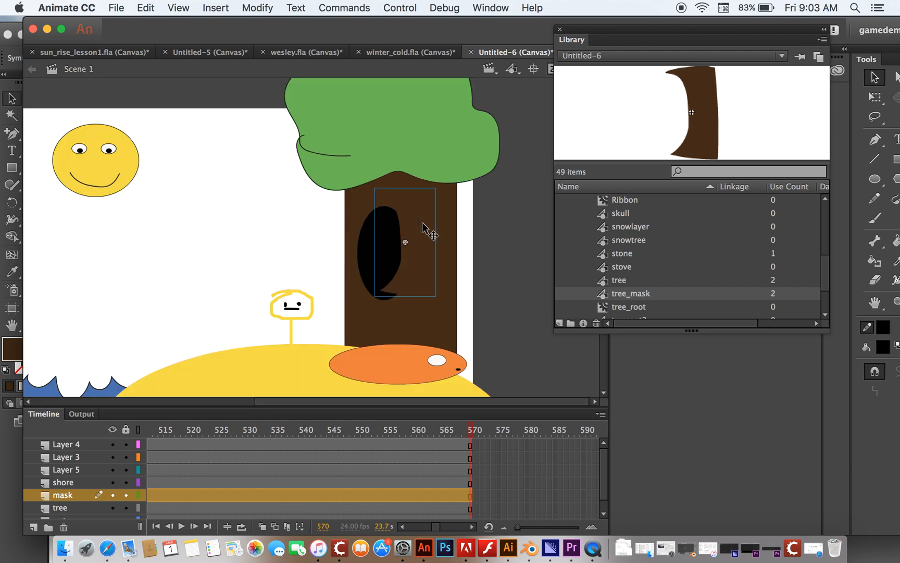
mouse_move(356, 215)
mouse_down()
mouse_move(354, 239)
mouse_move(369, 241)
mouse_up()
click(489, 270)
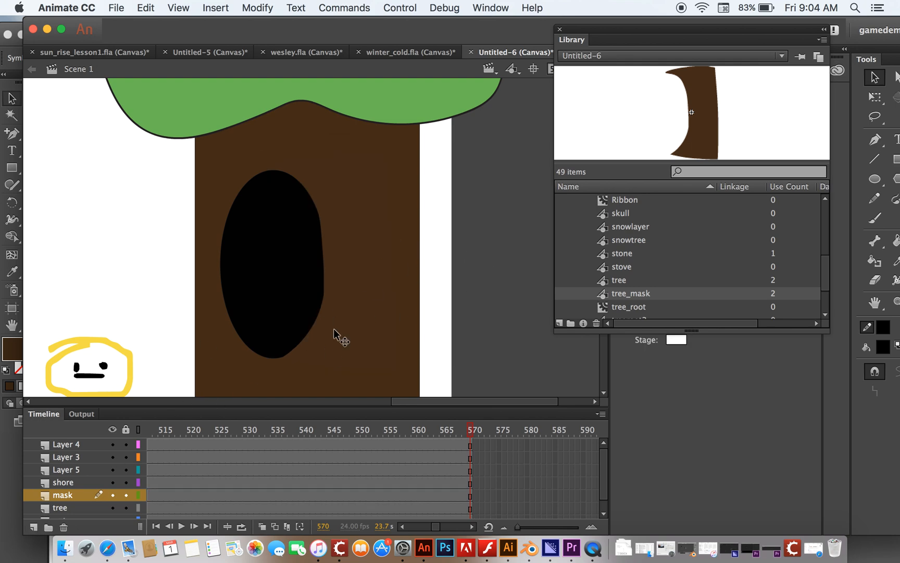
Step: Move the smiling sun from the sky down onto the hole in the tree trunk
scroll(672, 250, up, 5)
scroll(672, 250, down, 2)
scroll(672, 250, up, 2)
scroll(107, 178, left, 10)
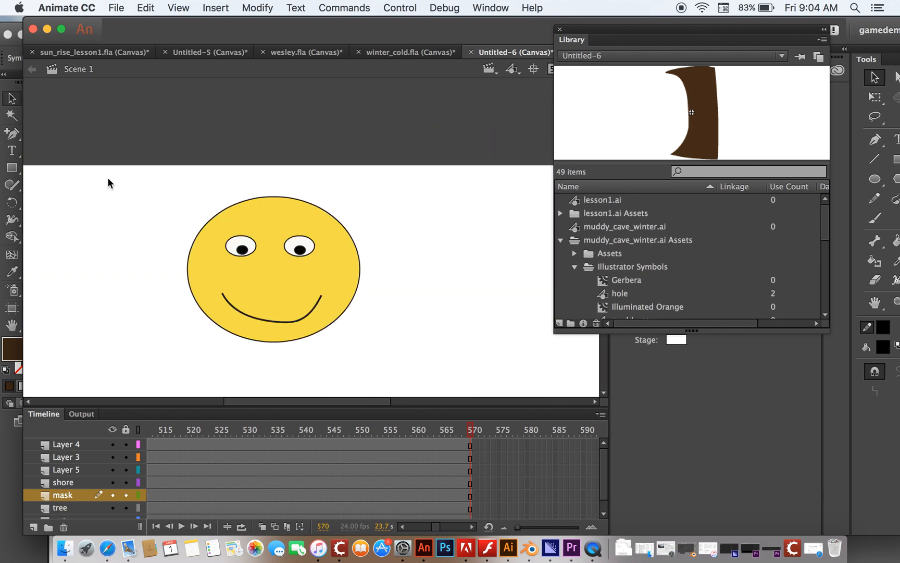
scroll(108, 177, down, 5)
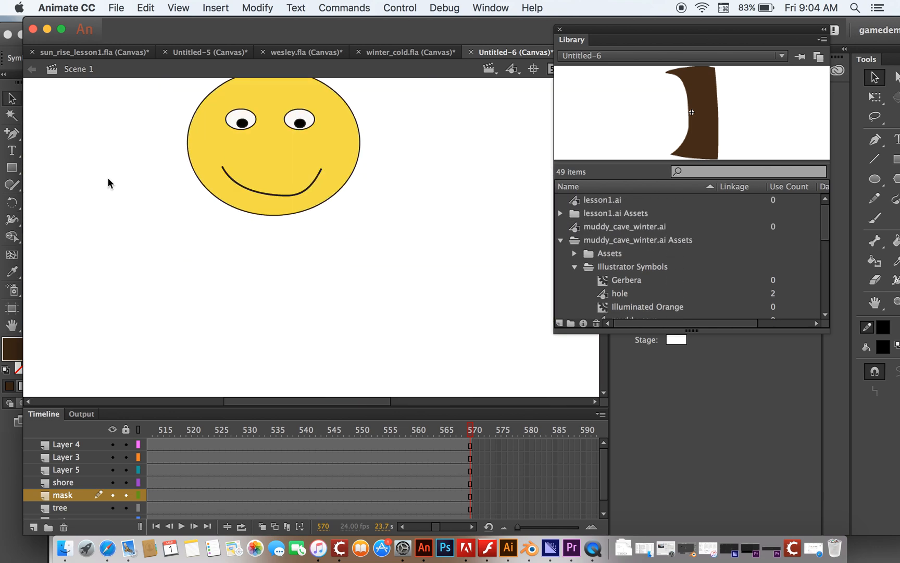
click(270, 149)
scroll(354, 255, right, 3)
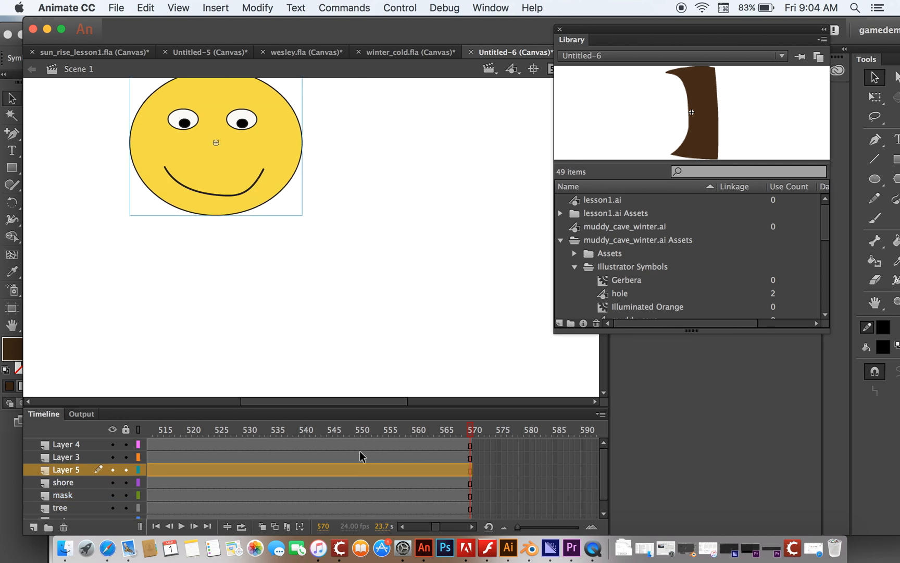
scroll(345, 290, left, 10)
scroll(345, 289, right, 12)
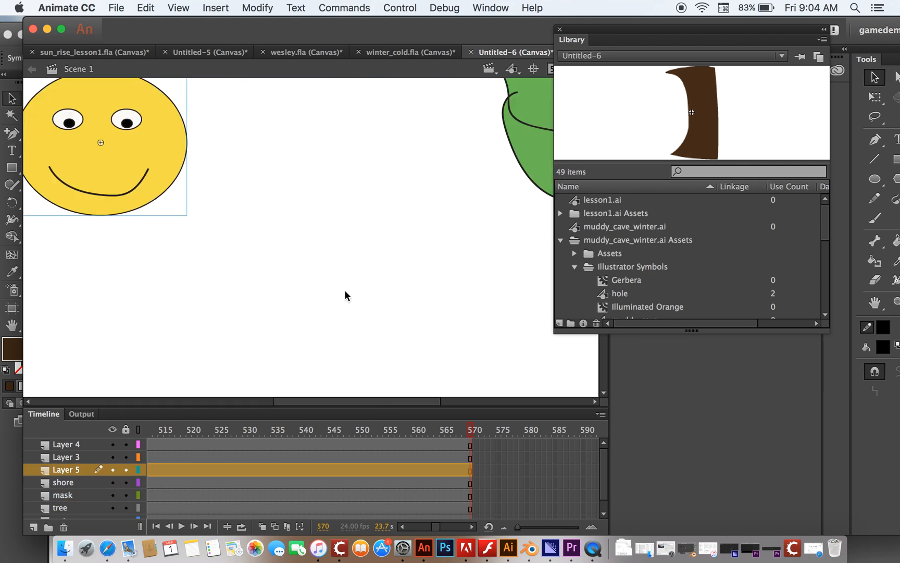
scroll(251, 221, down, 2)
drag(171, 148, 464, 347)
scroll(464, 347, right, 12)
scroll(464, 347, down, 8)
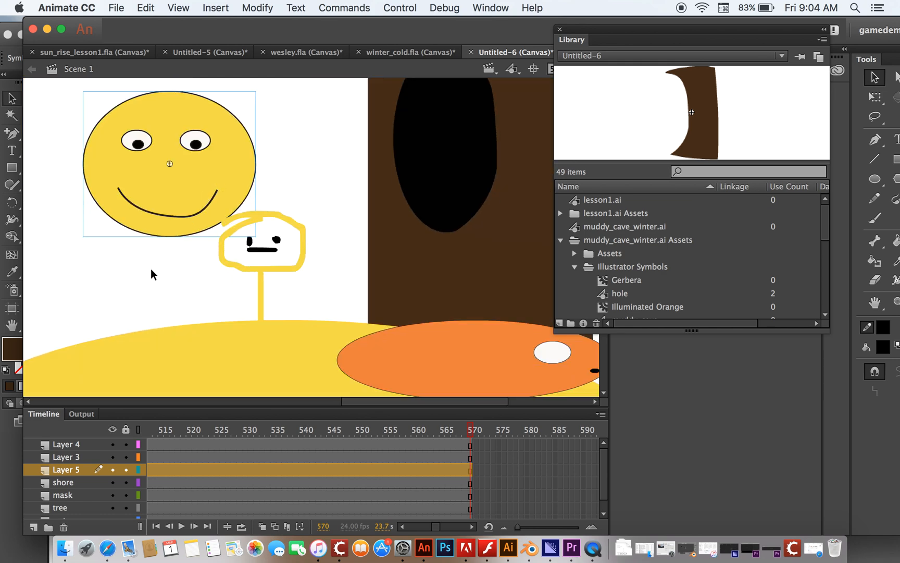
drag(221, 169, 492, 152)
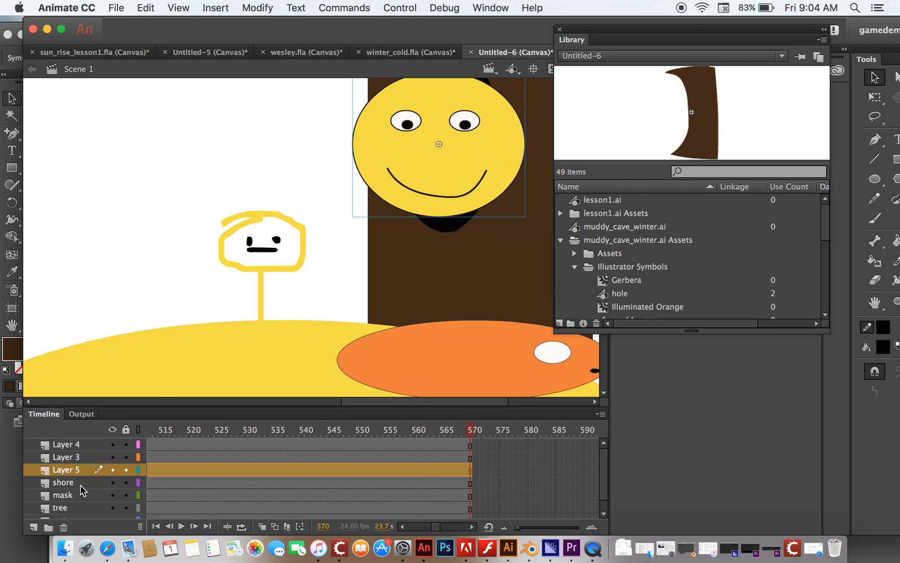
Step: Rename Layer 5 as sun and reorder it between the mask and tree layers
double_click(70, 470)
text(sun)
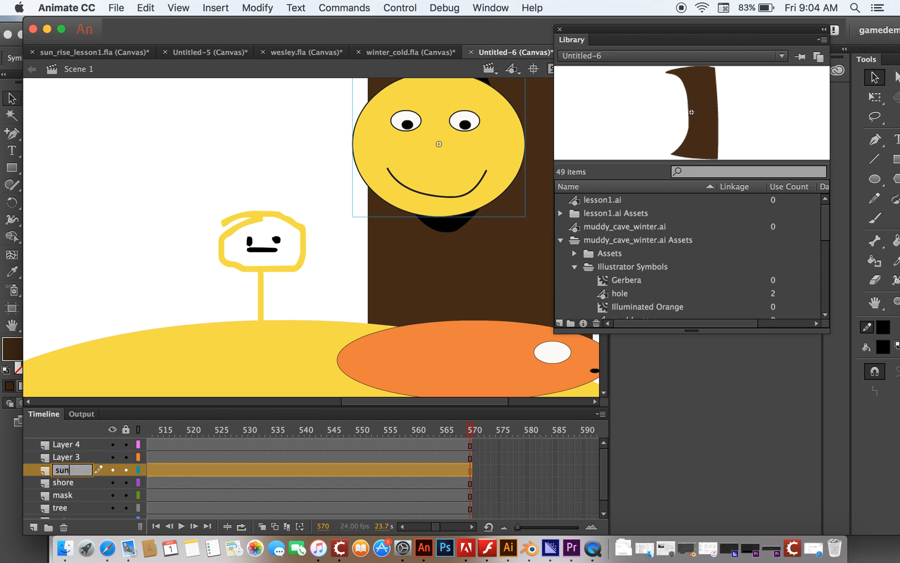
key(Return)
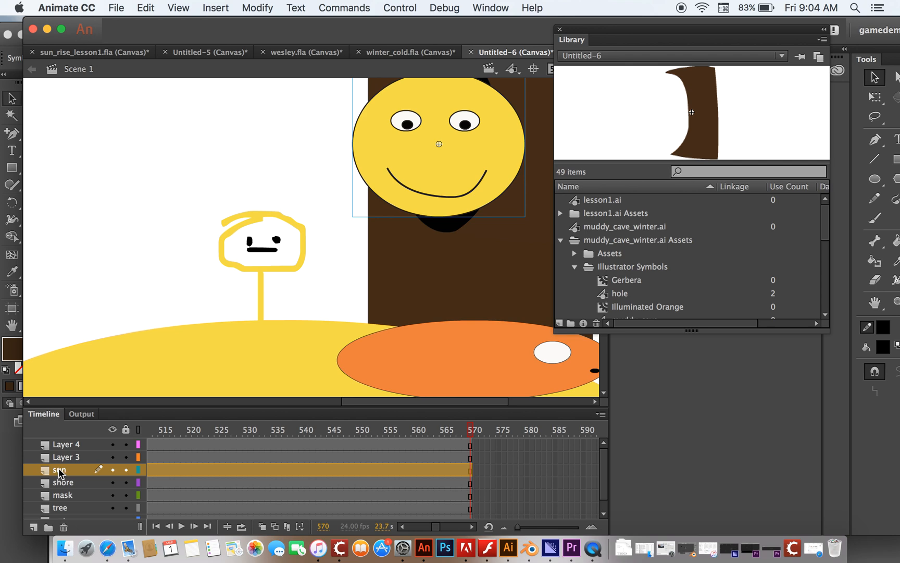
mouse_move(59, 488)
mouse_down()
mouse_move(60, 521)
mouse_move(62, 495)
mouse_up()
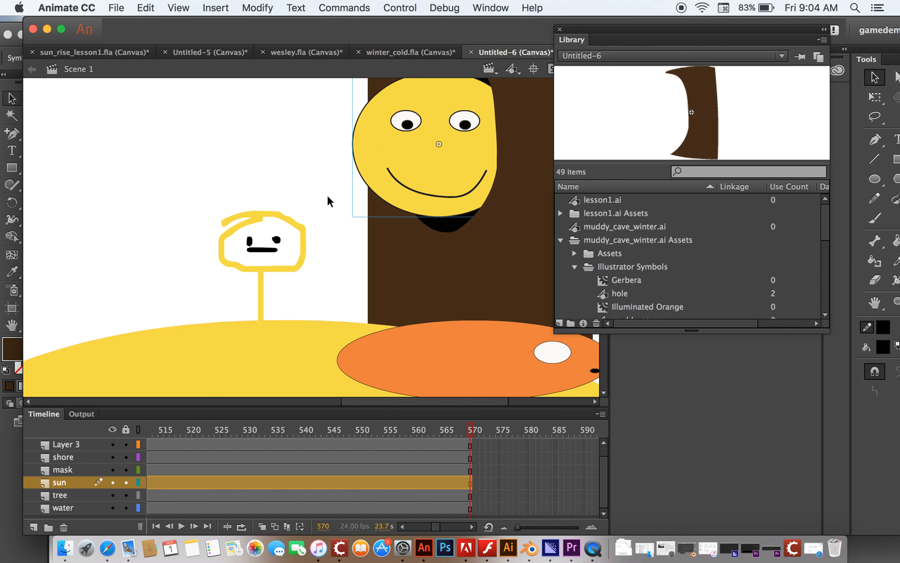
Step: Shift the sun to the right so it slides partly behind the trunk-coloured mask, and select the mask
scroll(317, 199, up, 5)
scroll(317, 203, right, 5)
scroll(313, 218, down, 2)
drag(312, 225, 380, 242)
scroll(352, 248, right, 6)
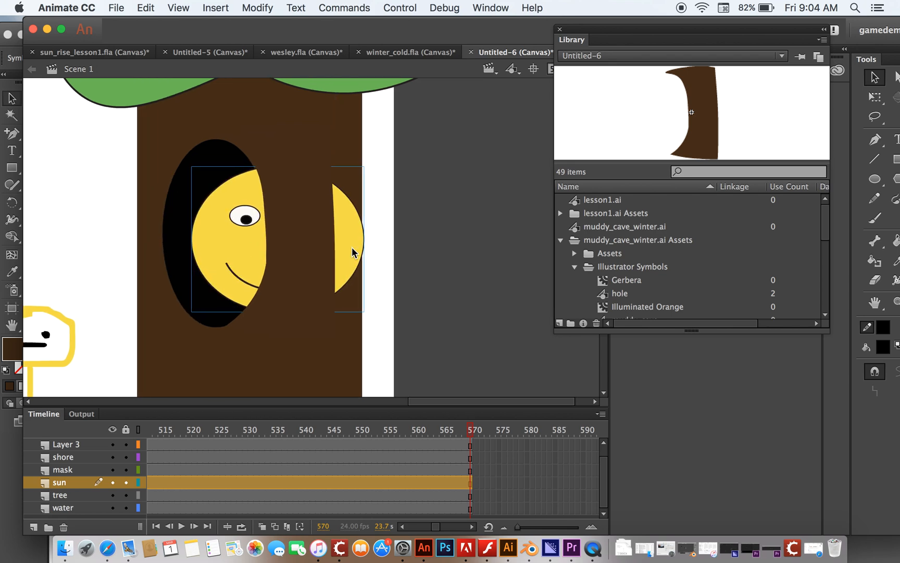
click(259, 237)
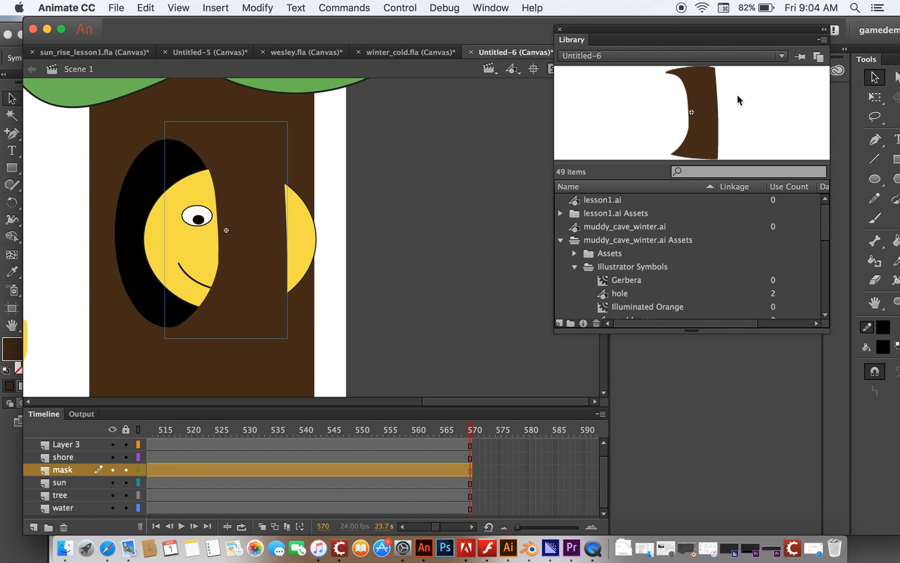
Step: Widen the mask with Free Transform to the trunk's right edge and nudge it left to realign its curved edge with the hole
click(874, 97)
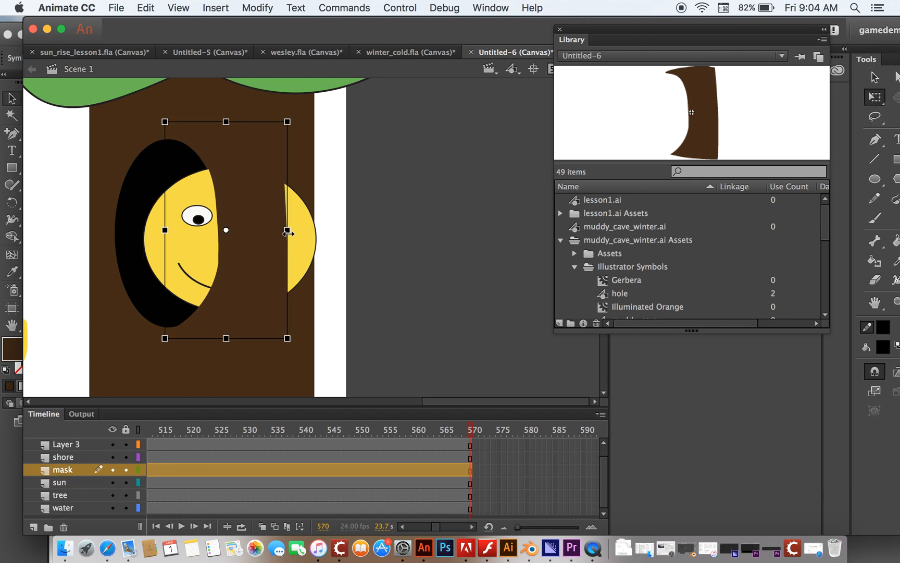
mouse_move(287, 231)
mouse_down()
mouse_move(307, 231)
mouse_move(281, 217)
mouse_up()
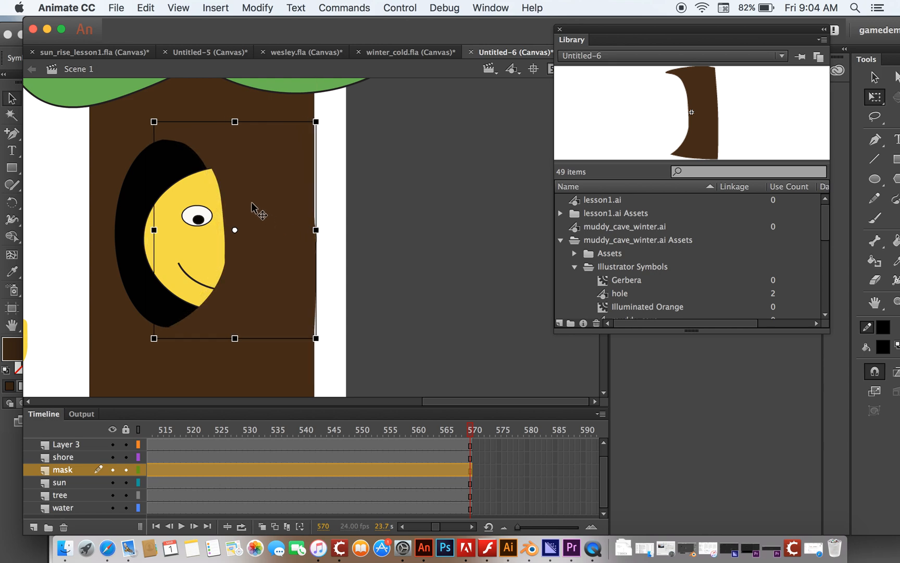
key(Left)
key(Left)
key(Left)
key(Left)
key(Left)
key(Left)
key(Left)
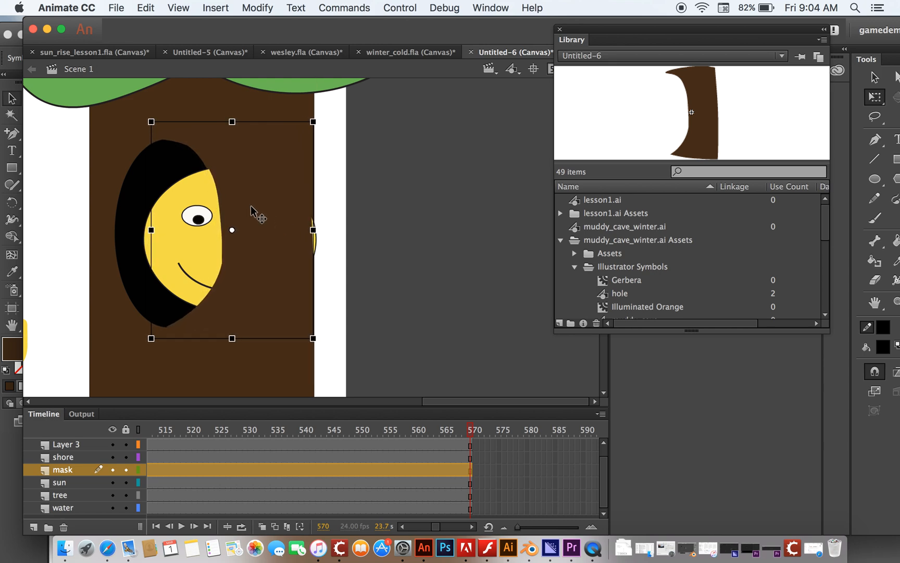
key(Left)
key(Left)
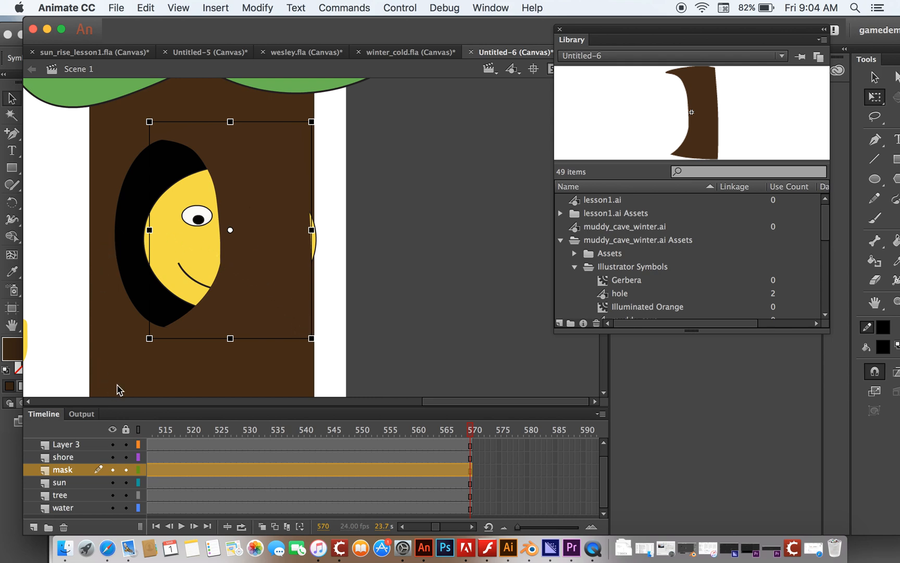
Step: Lock the mask and tree layers
scroll(118, 389, left, 5)
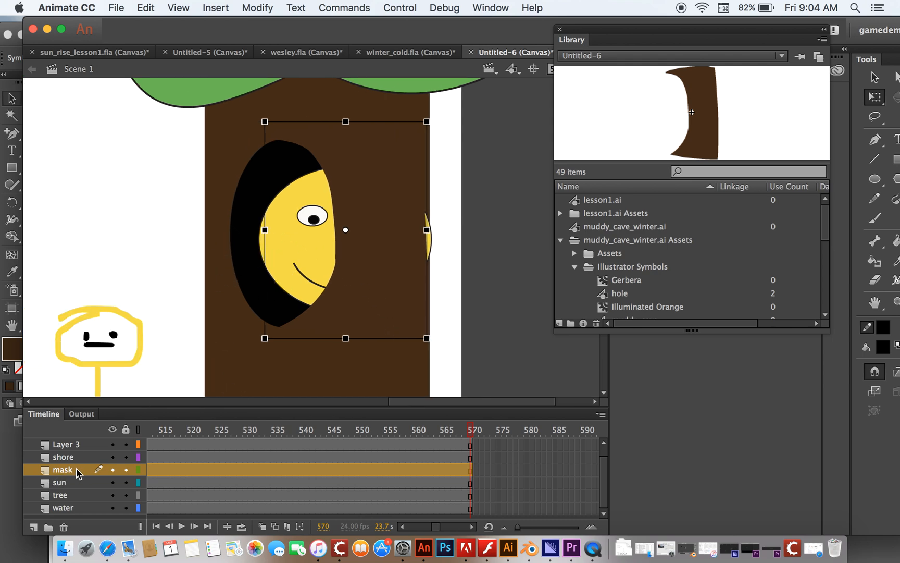
click(127, 468)
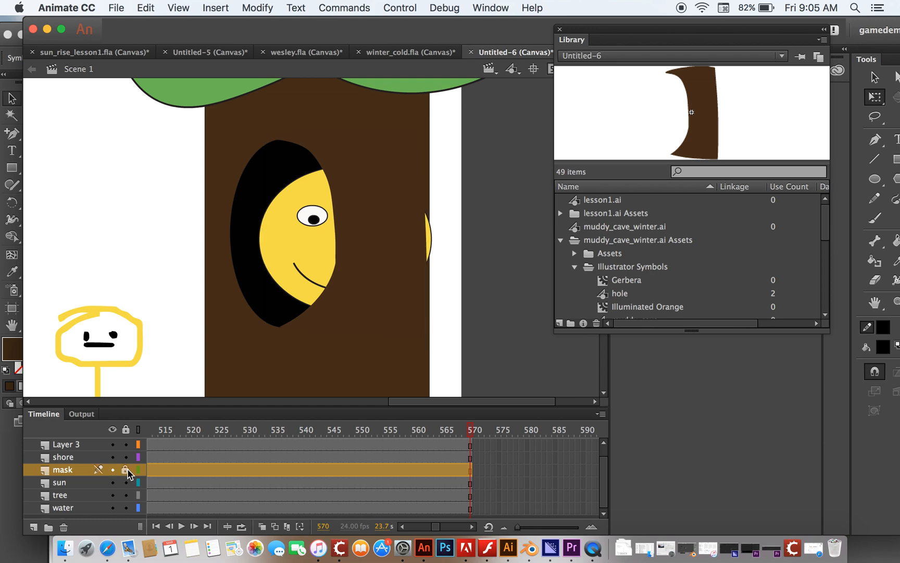
click(125, 494)
Step: Scale the sun down proportionally to about half its size and move it out of the hole to the left of the trunk
click(309, 233)
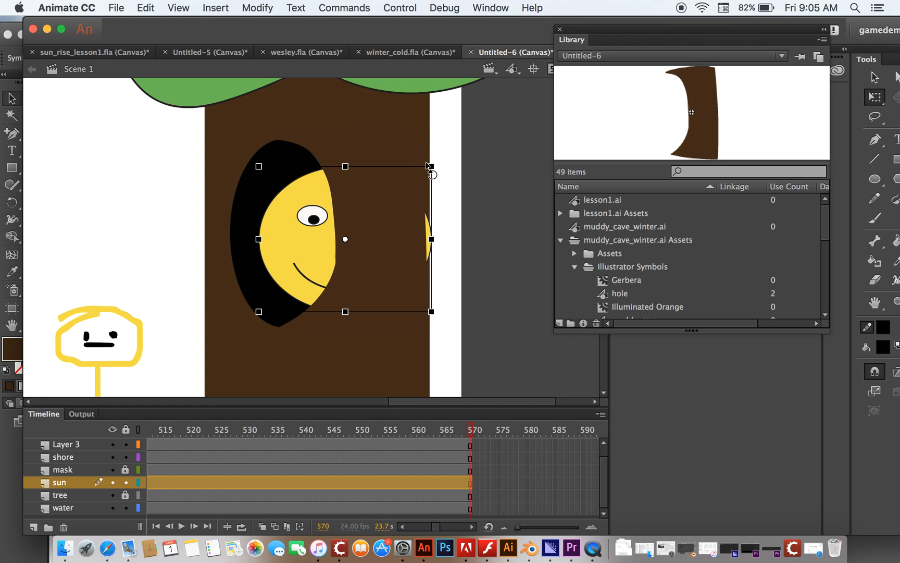
drag(430, 167, 389, 200)
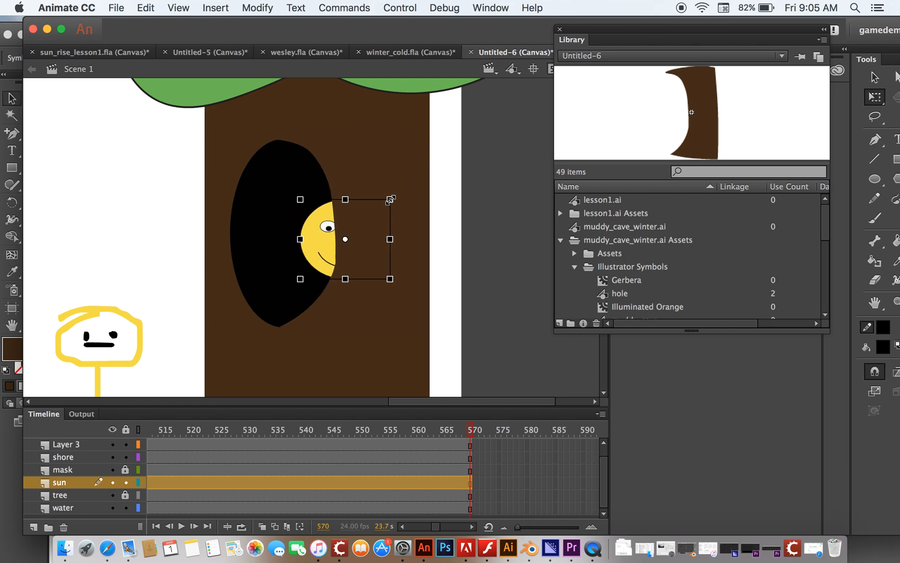
drag(319, 241, 129, 223)
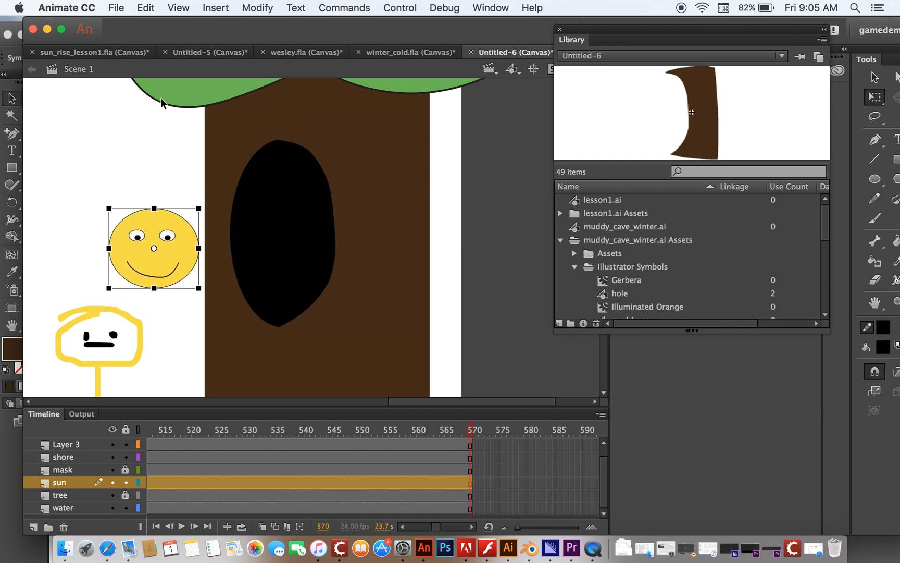
Step: Create a motion tween for the sun and, at frame 27, move it horizontally across the hole until it sits behind the mask
click(224, 8)
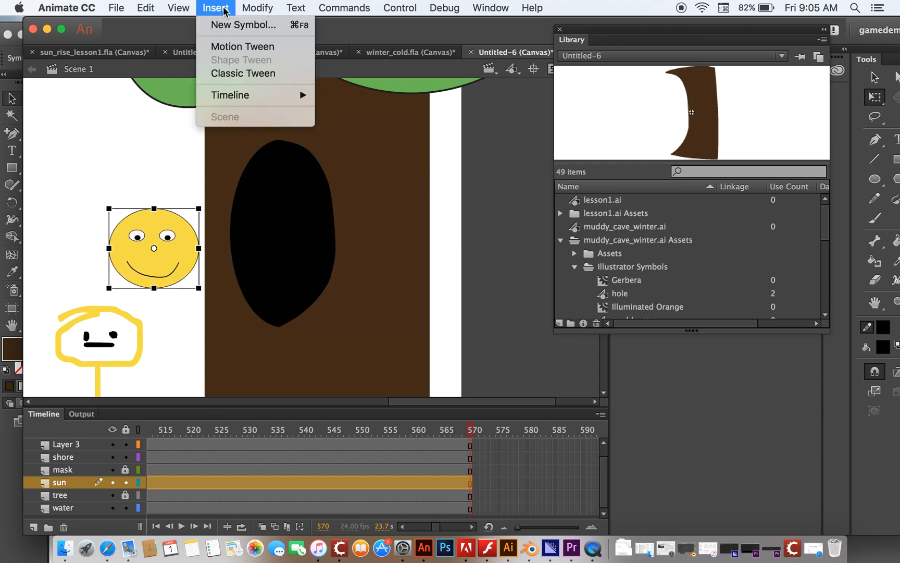
click(225, 49)
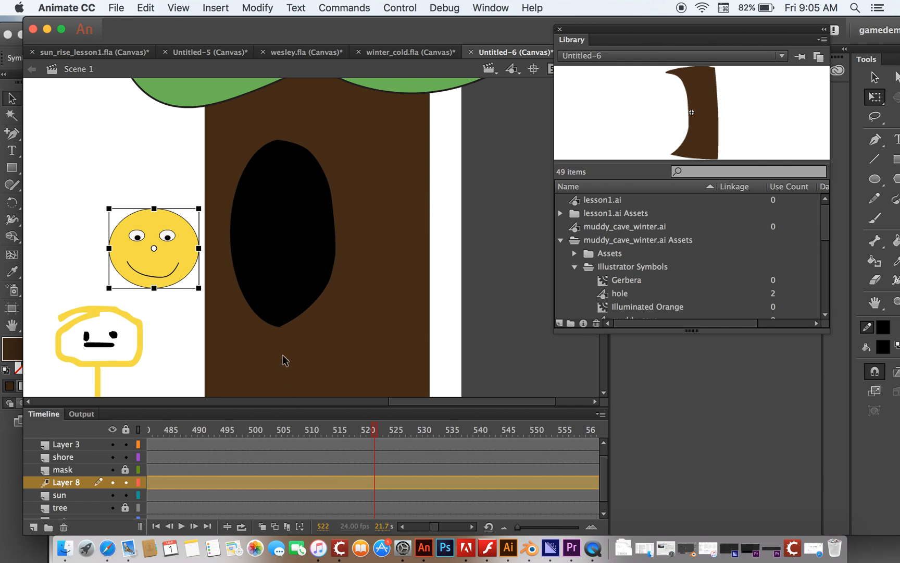
scroll(285, 467, up, 1)
scroll(285, 466, left, 15)
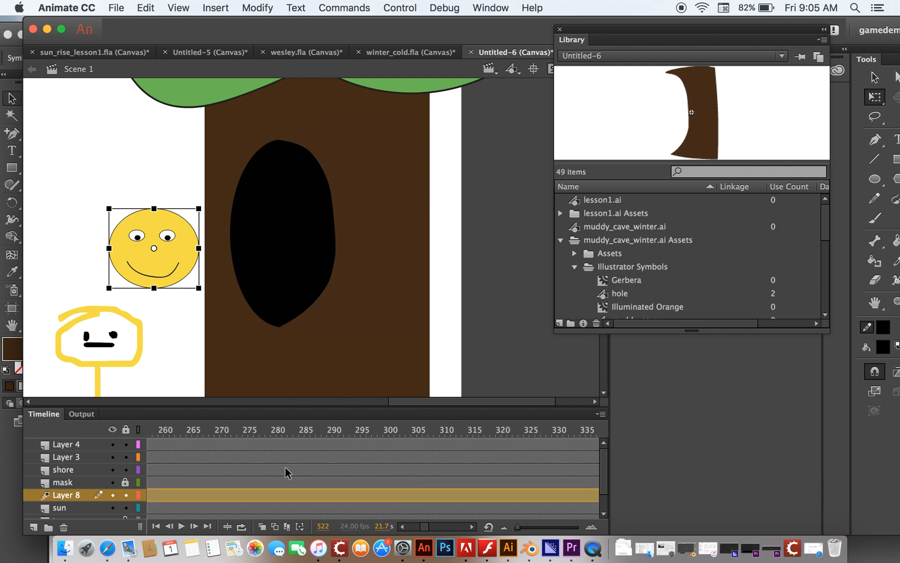
click(151, 430)
click(297, 439)
drag(162, 237, 389, 236)
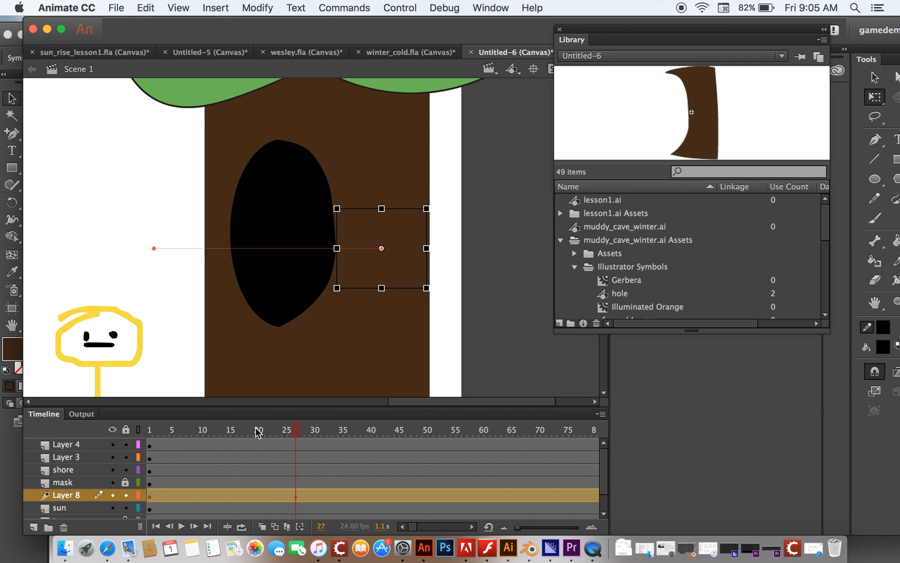
Step: Play the sun's tween from frame 1 and scrub to frame 22 to check how it passes behind the mask
click(149, 431)
click(181, 526)
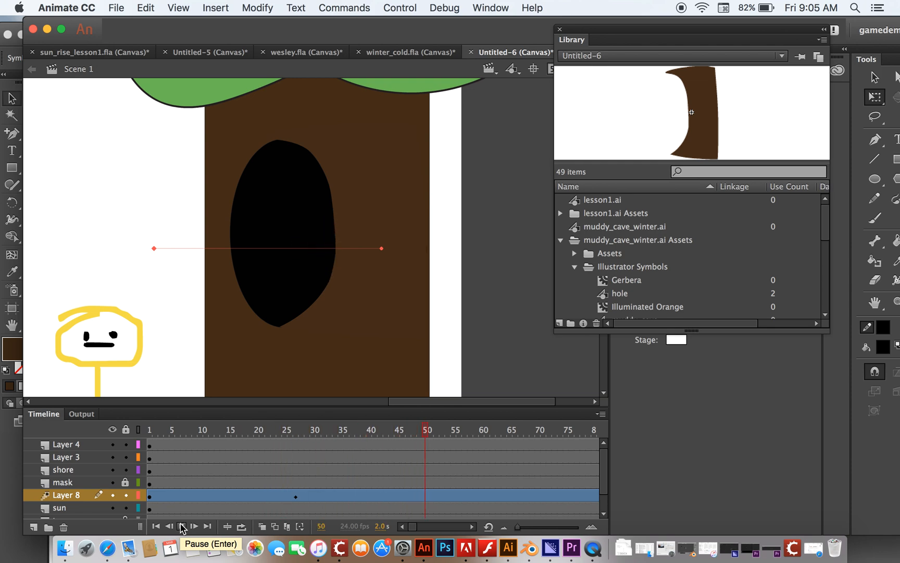
click(182, 527)
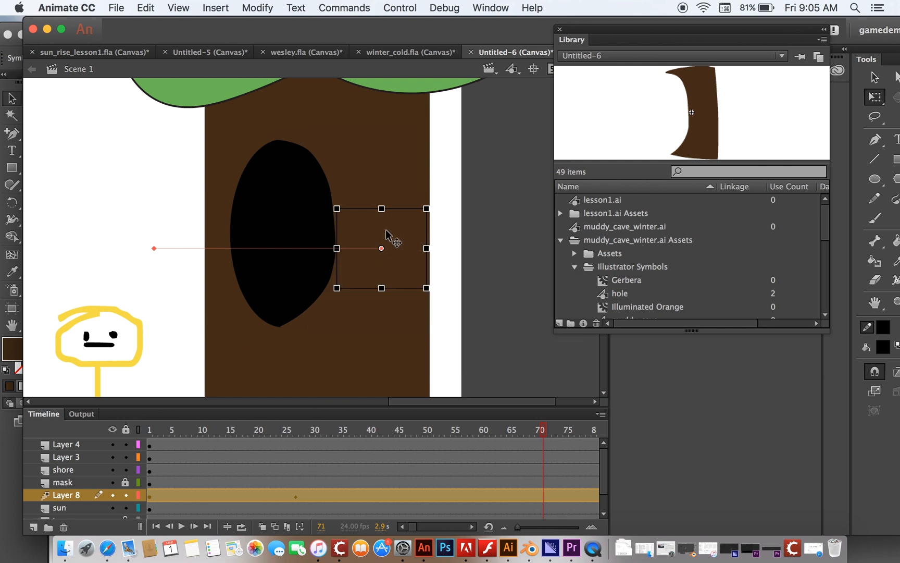
drag(193, 432, 268, 431)
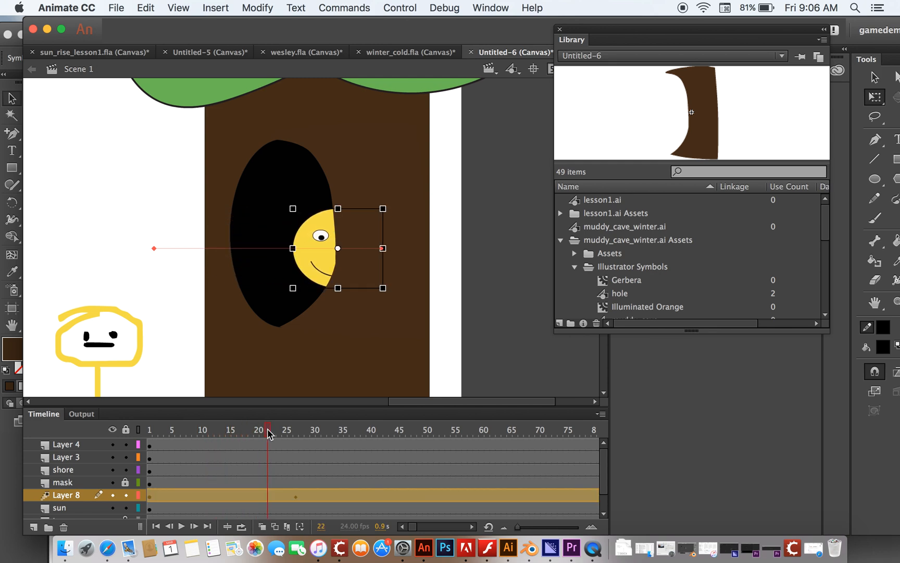
click(398, 190)
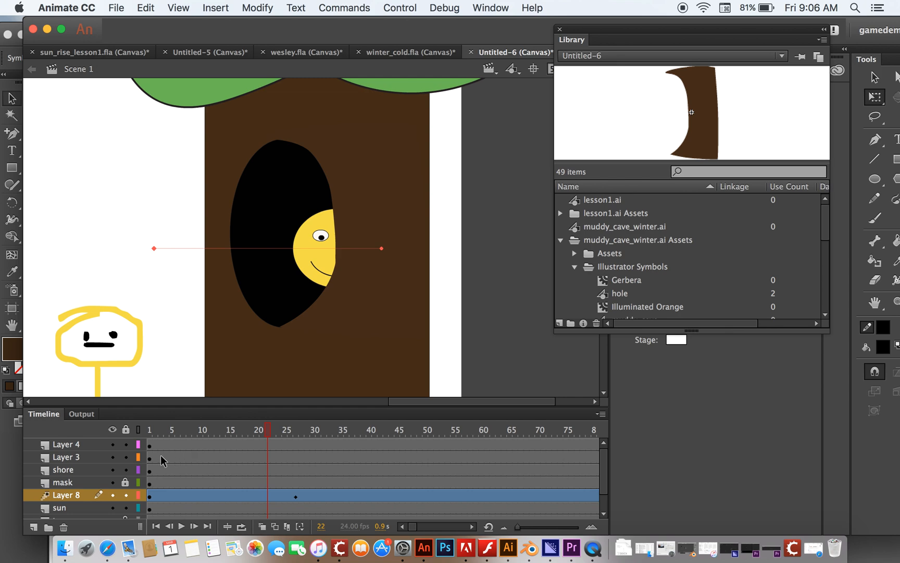
Step: Select the mask layer and unlock it for editing
click(84, 482)
click(125, 483)
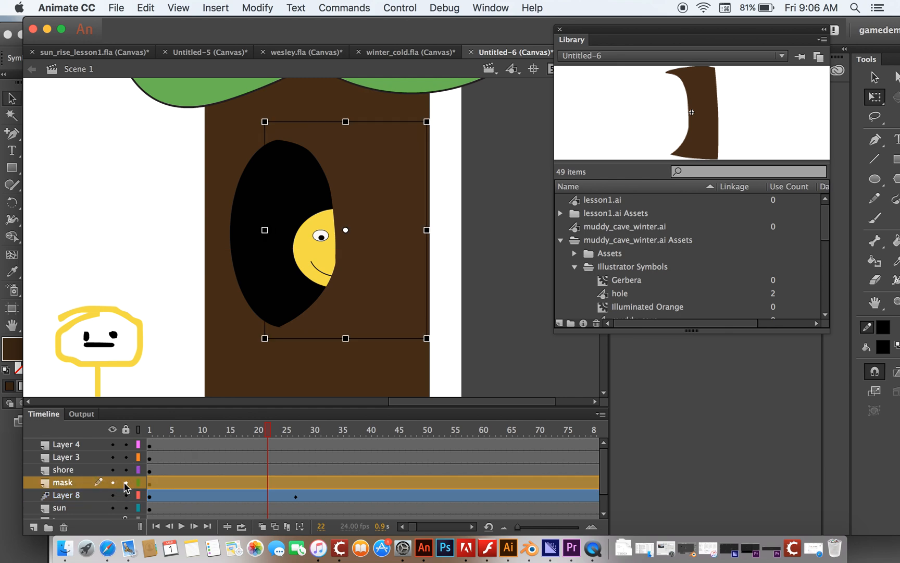